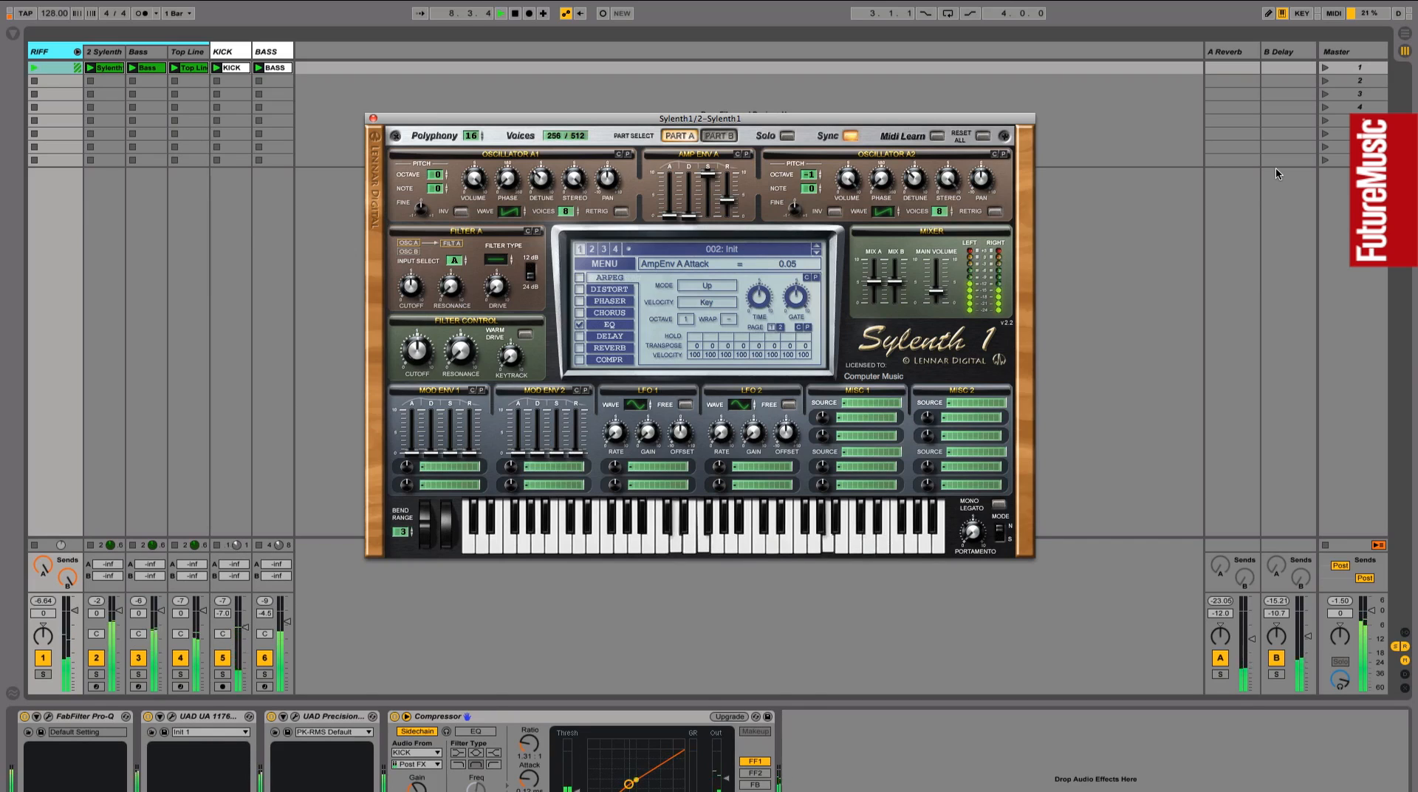
Stop playback and initialise the current Sylenth1 preset.
key(space)
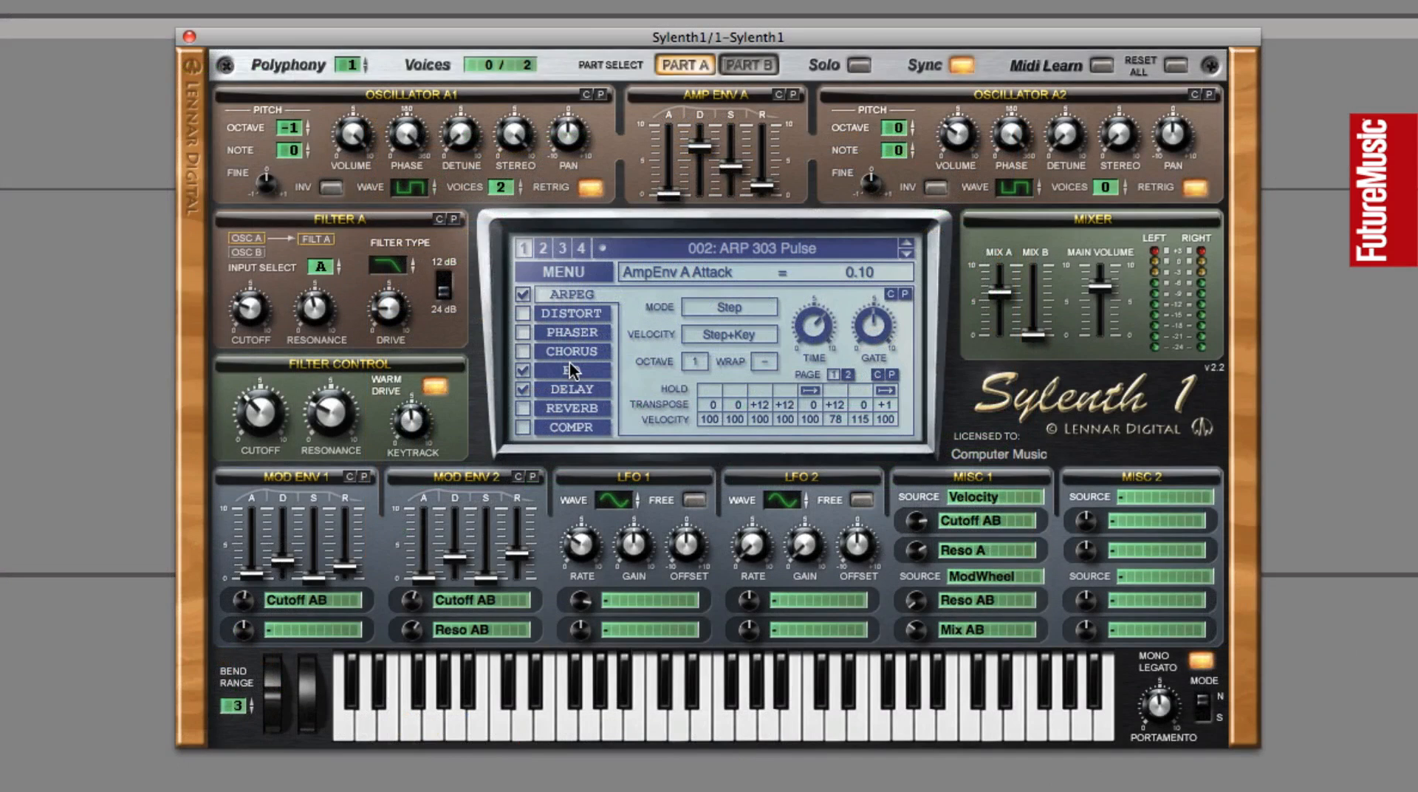
click(566, 273)
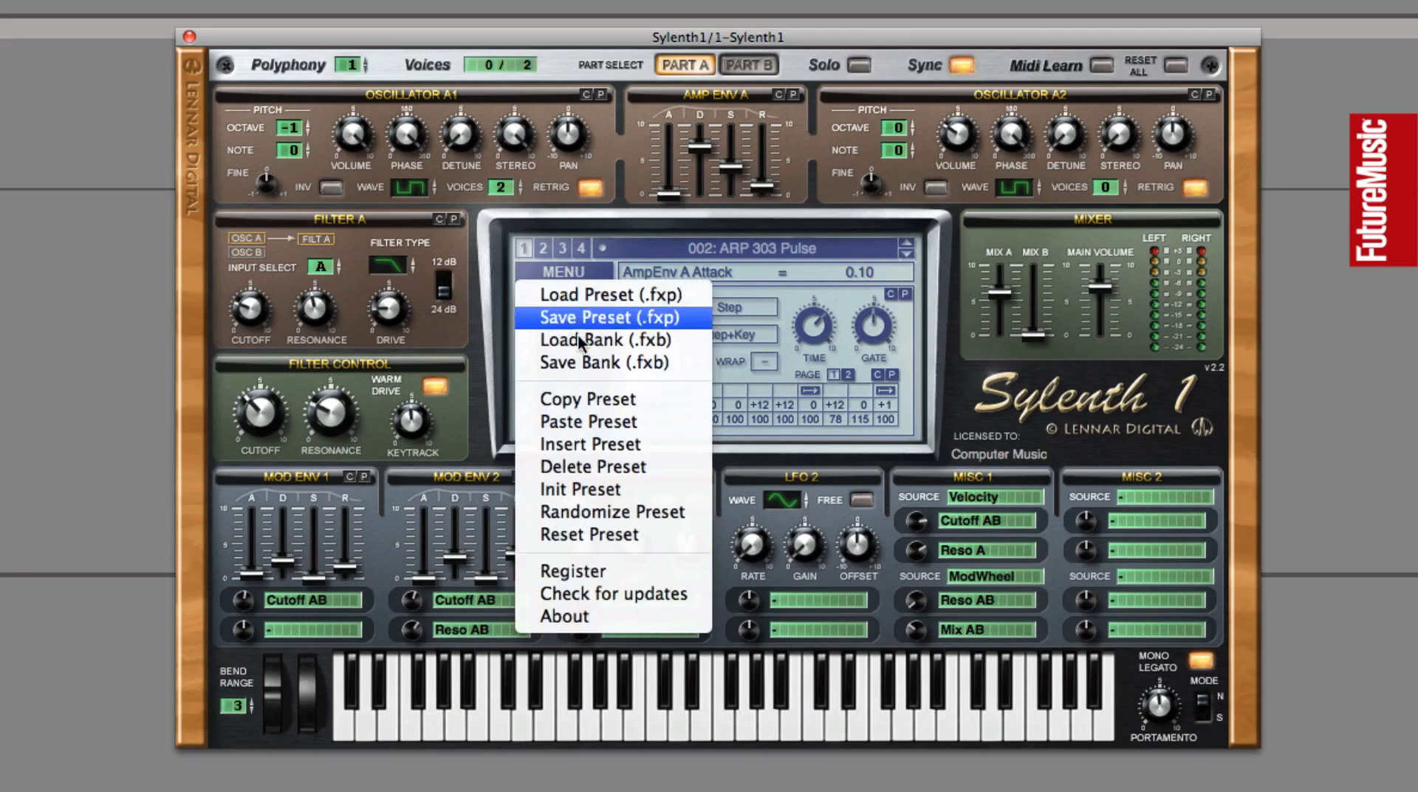
click(588, 490)
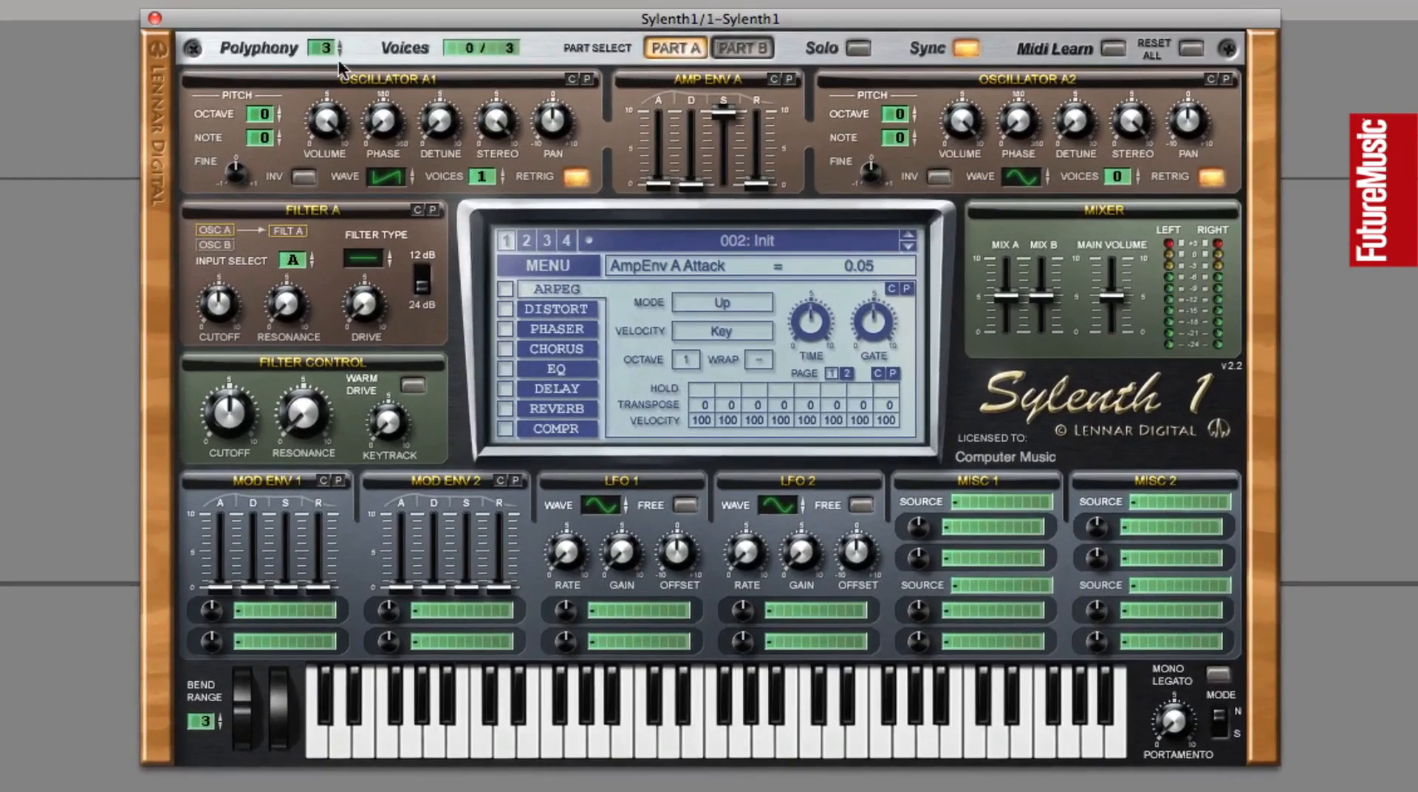
Set the polyphony to 16 and the Amp Env A release to about 3.66.
drag(323, 48, 329, 10)
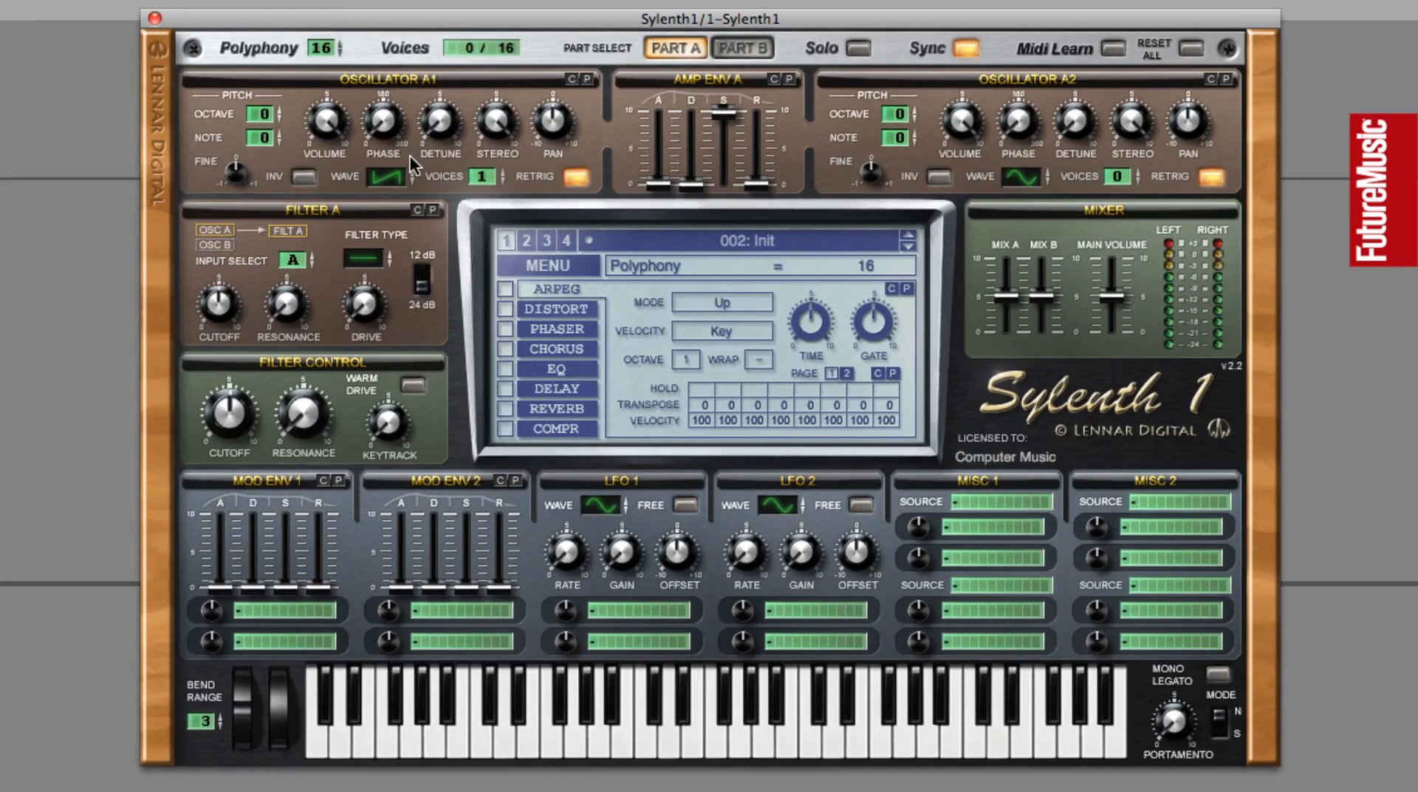
drag(754, 182, 762, 105)
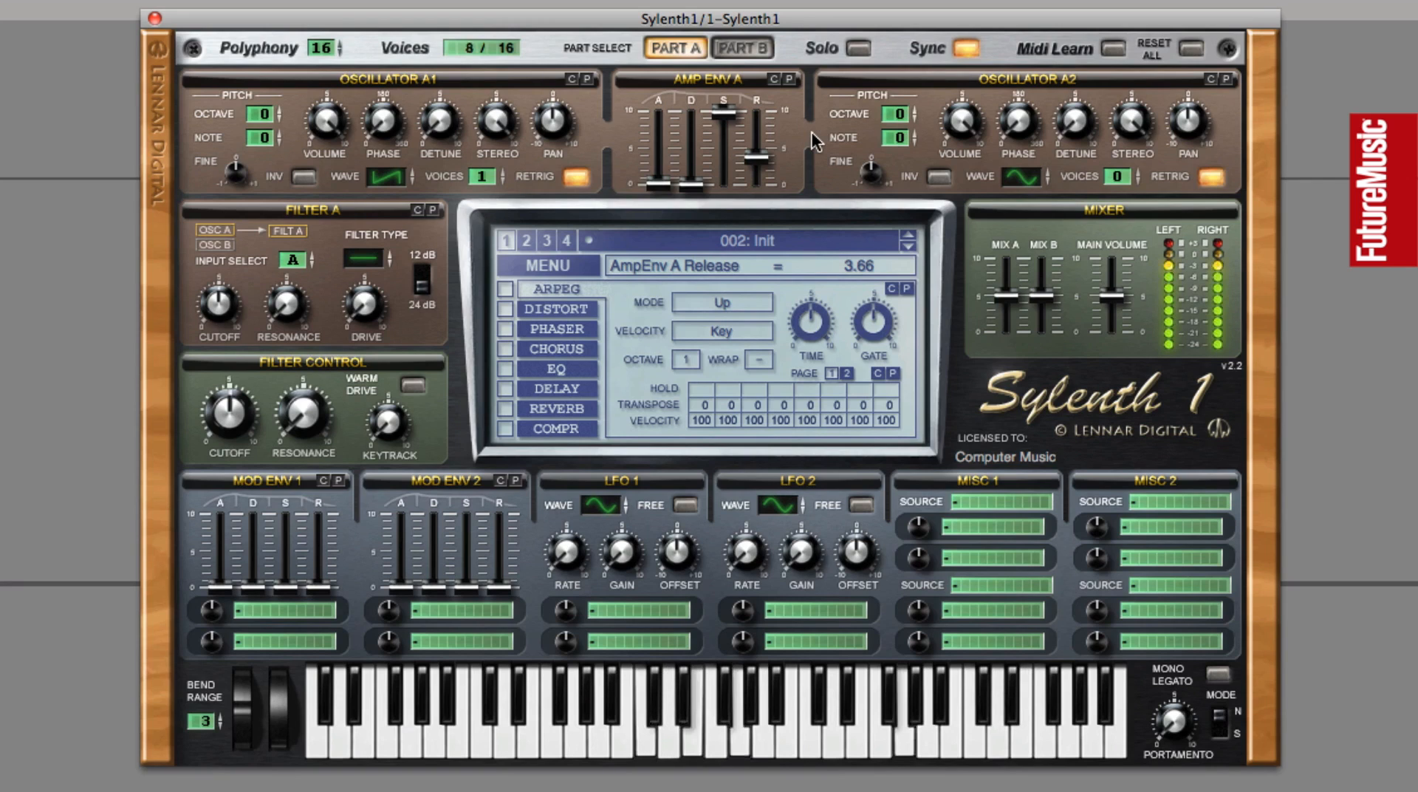
Set oscillator A1 to 8 voices and lower the main volume to about 2.76.
click(727, 49)
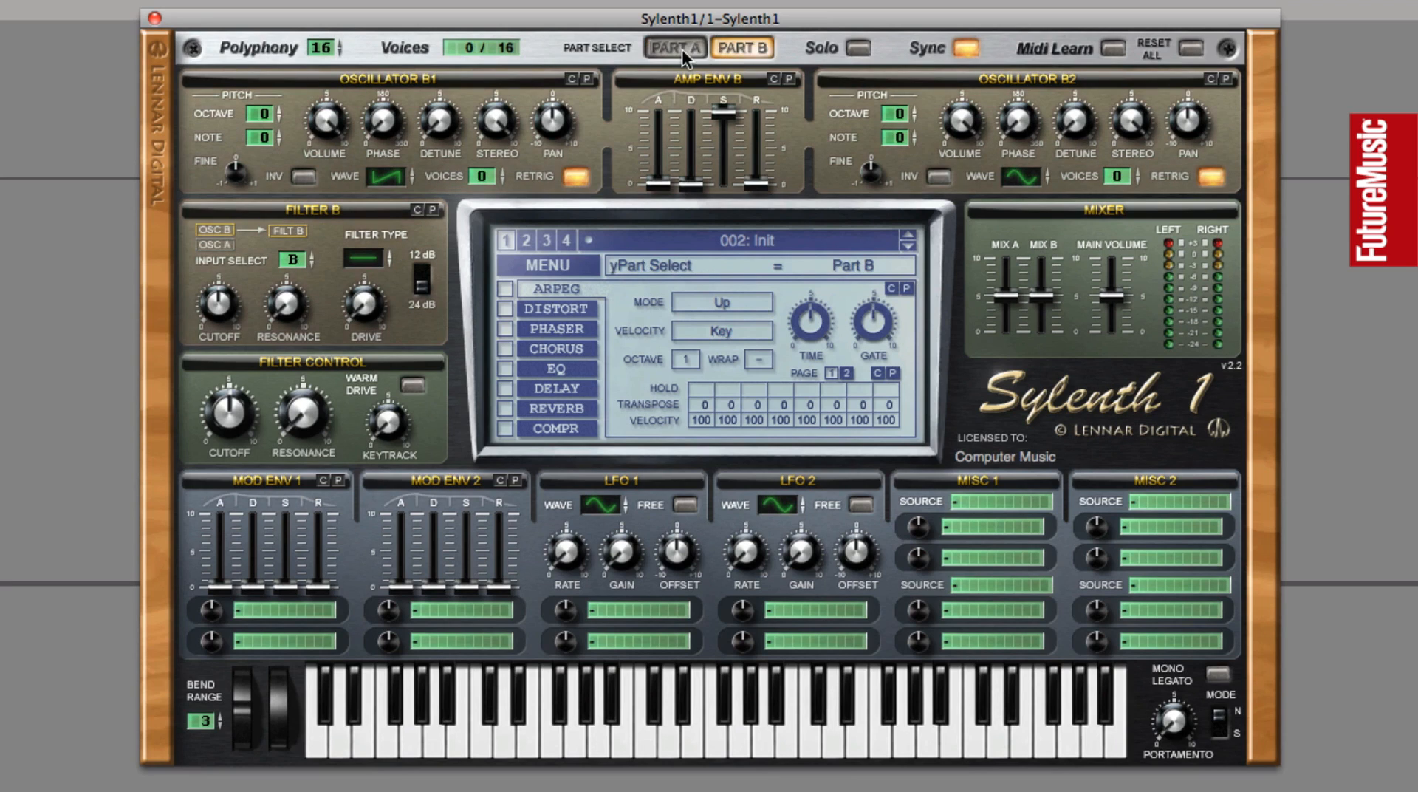
click(681, 49)
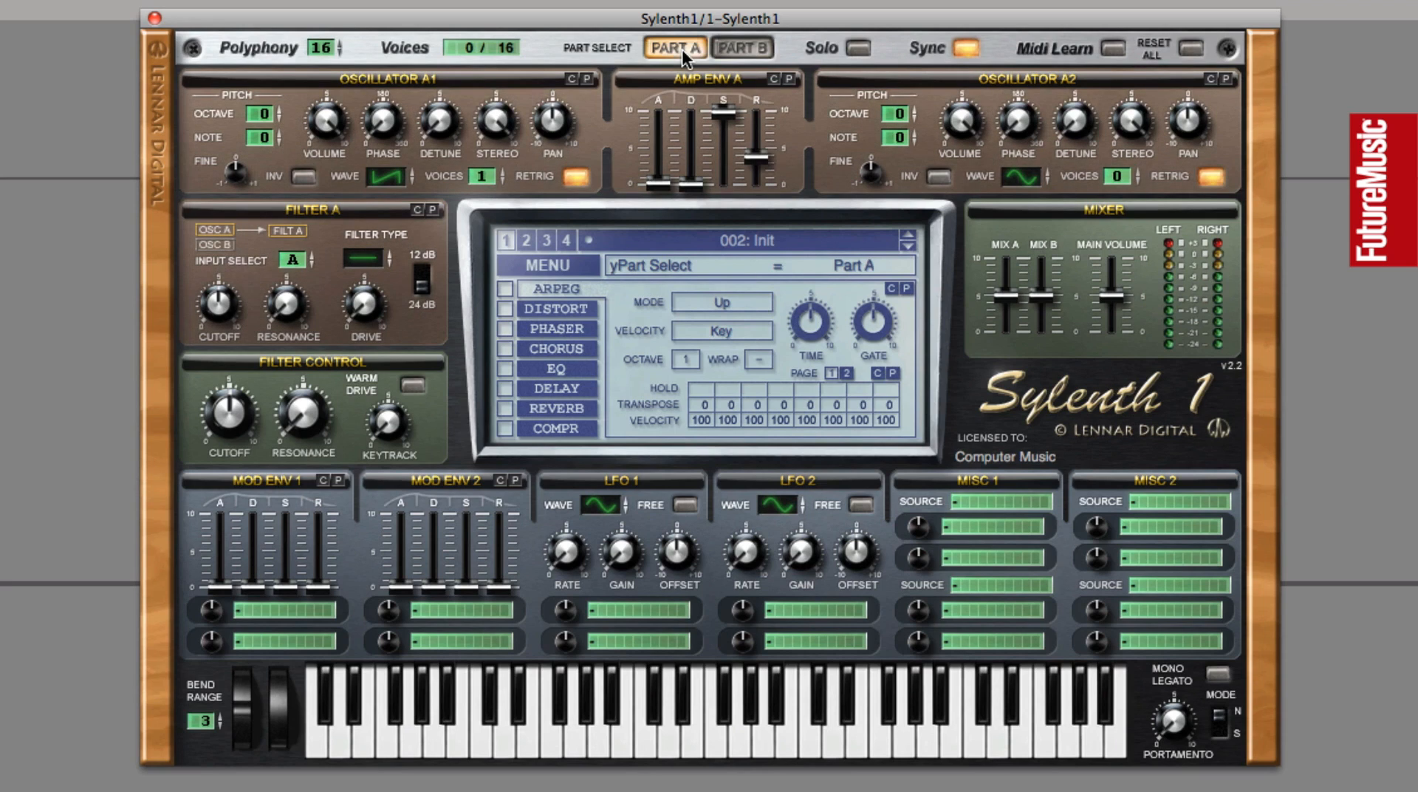
drag(486, 178, 486, 151)
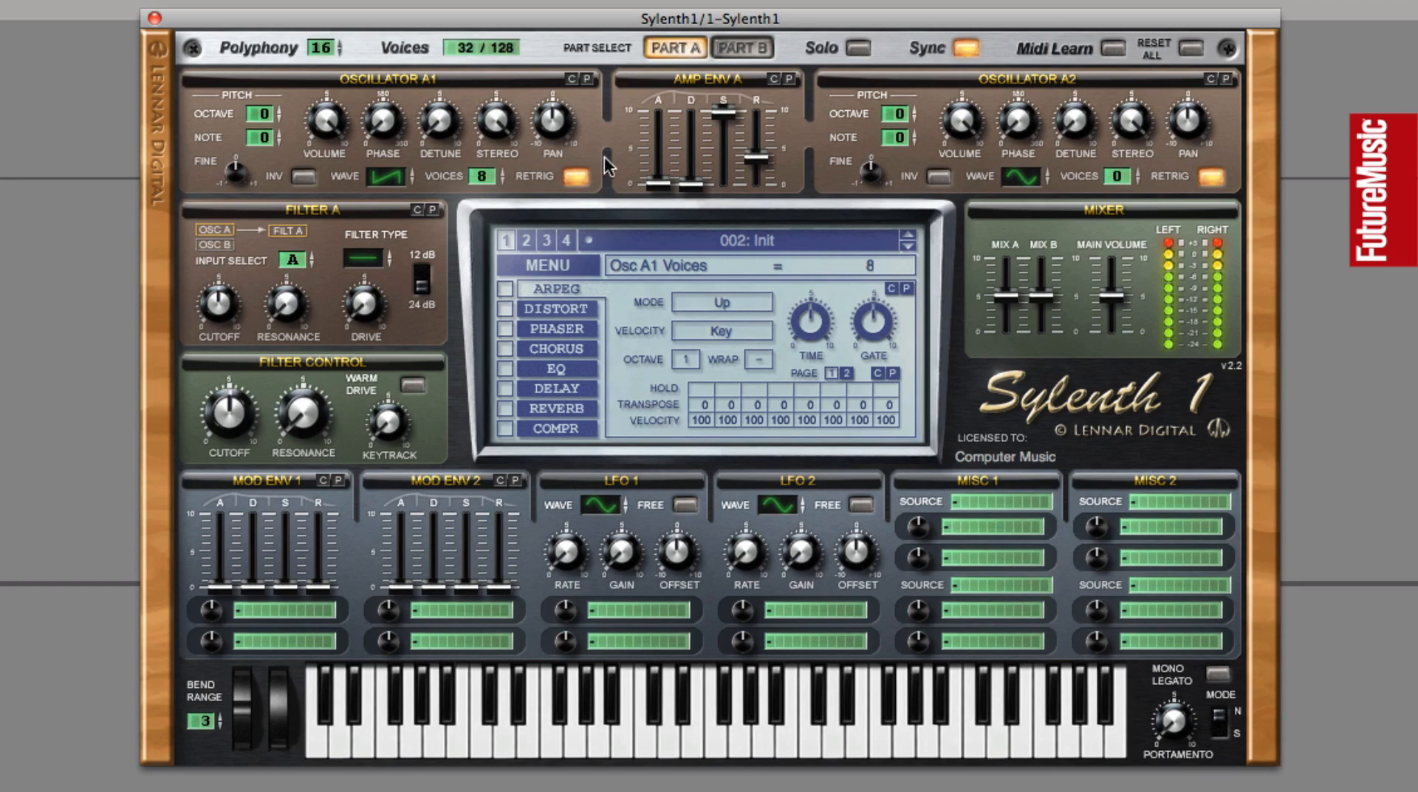
drag(1111, 295, 1123, 352)
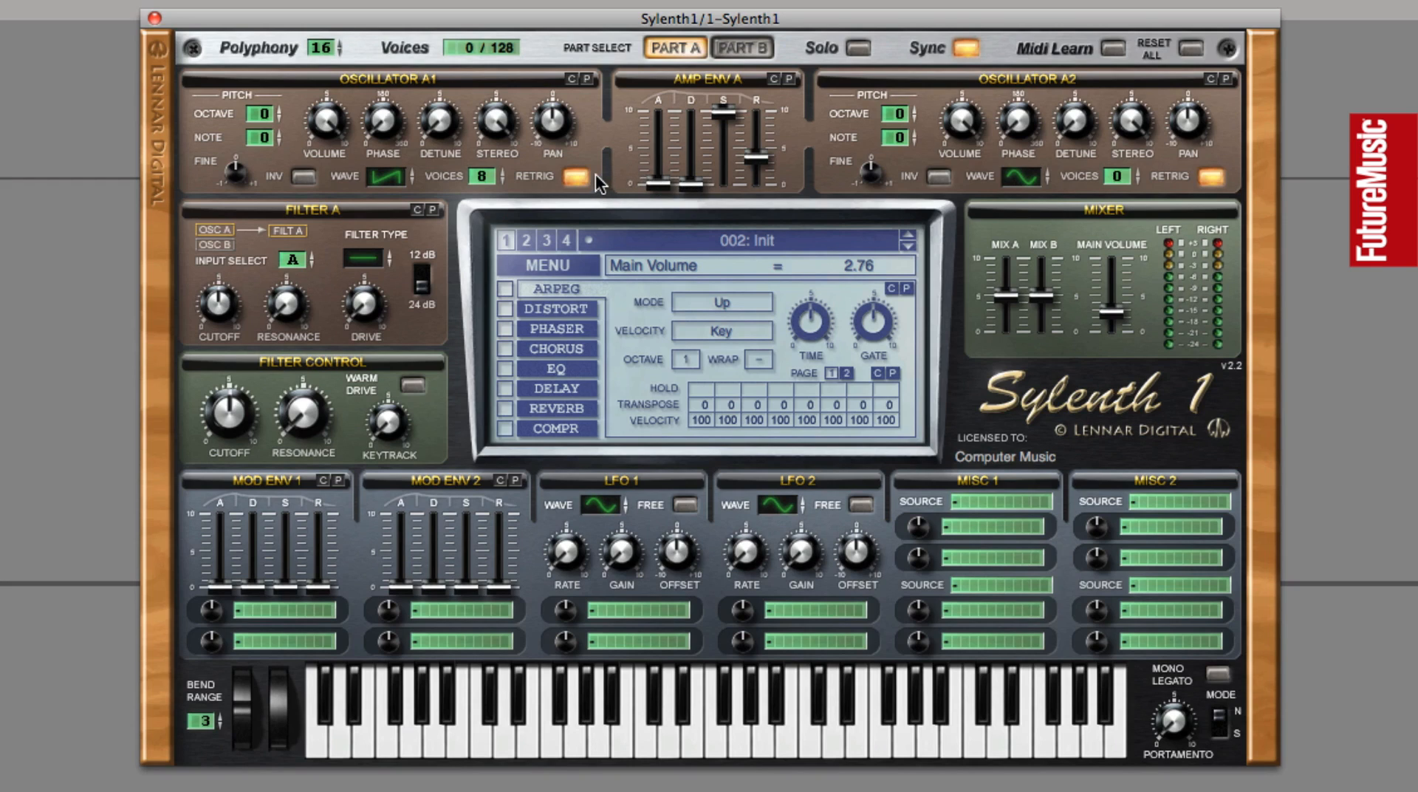
Turn off retrigger on oscillator A1 and set its detune to about 3.33.
click(577, 176)
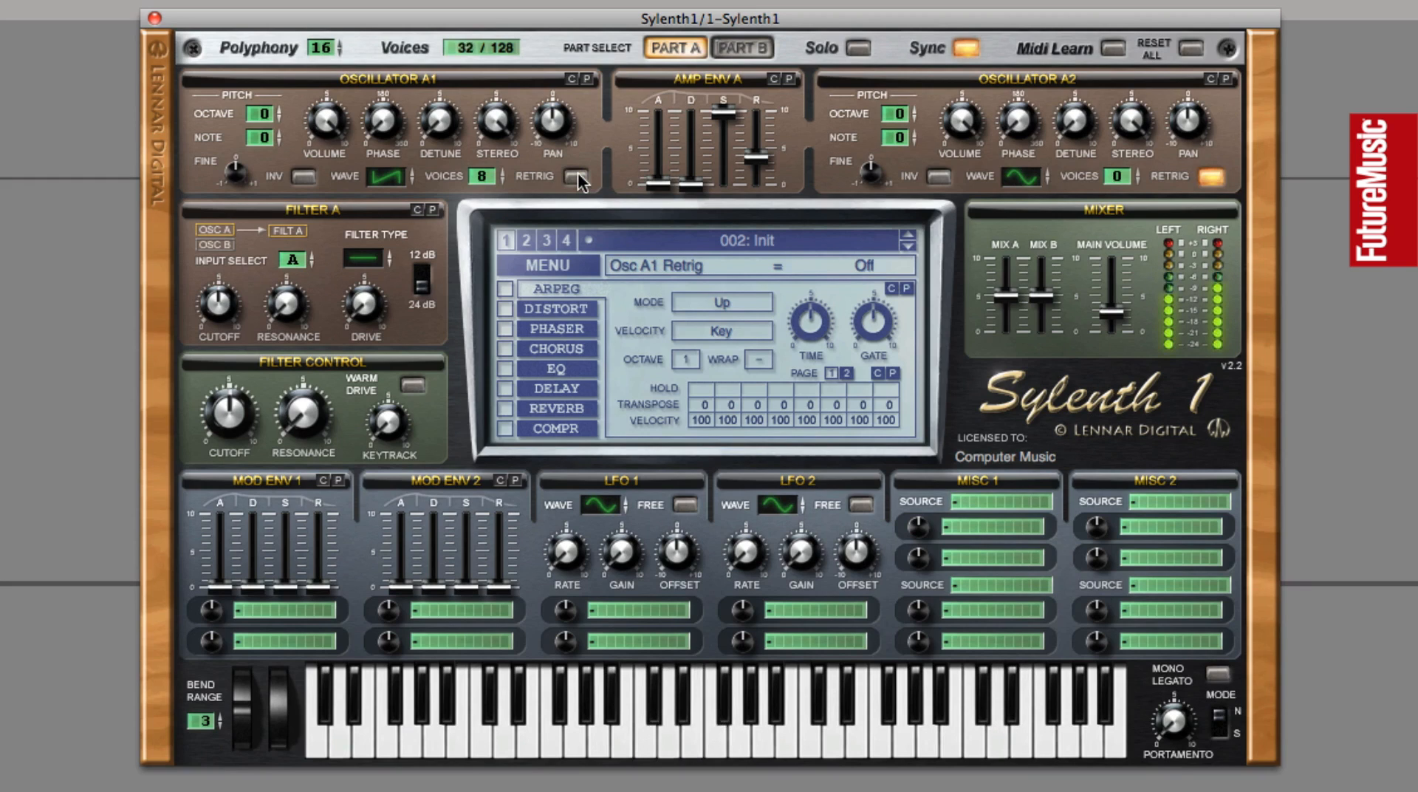
drag(446, 126, 467, 56)
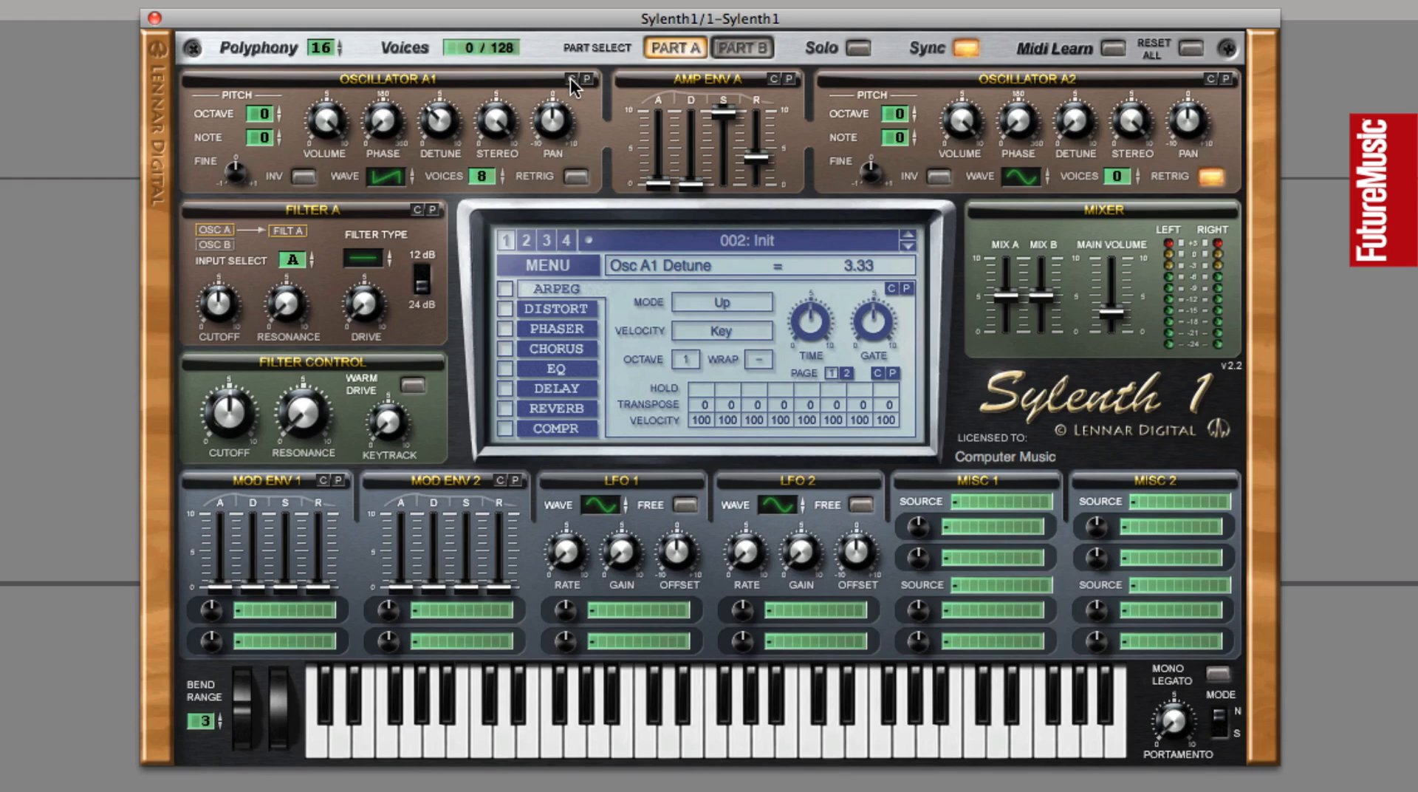
Copy oscillator A1's settings into oscillators A2 and B1, with both set to octave -1.
click(1225, 79)
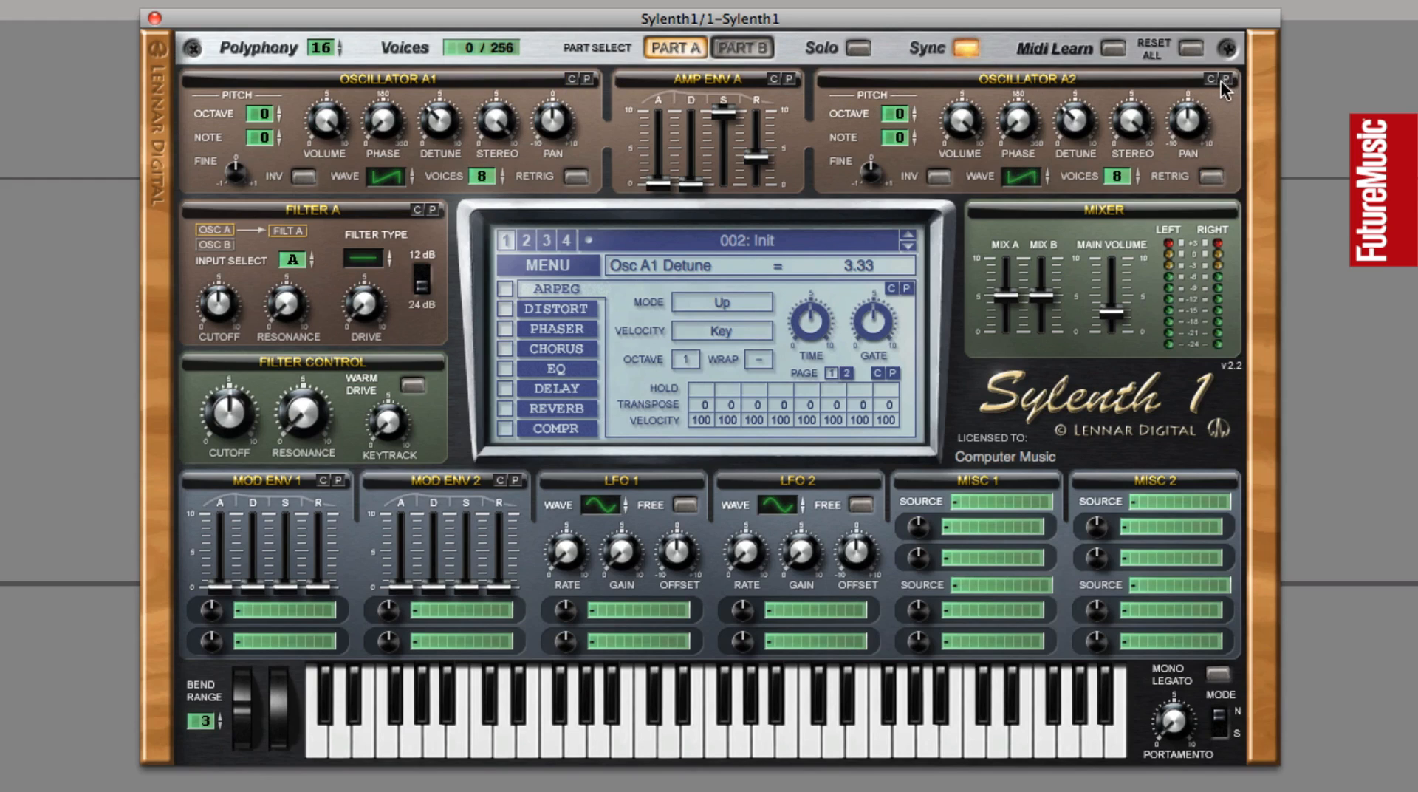
click(904, 116)
click(738, 50)
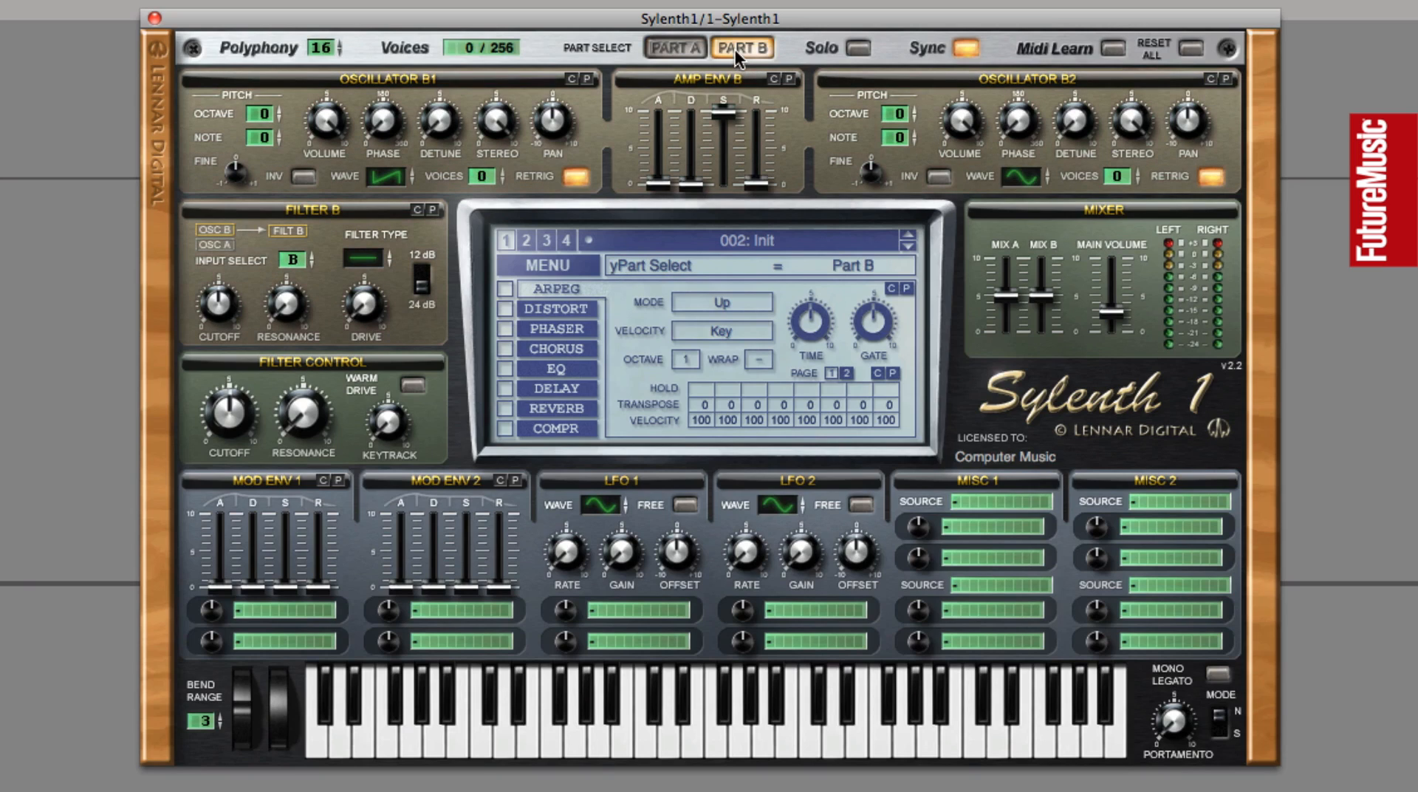
click(588, 79)
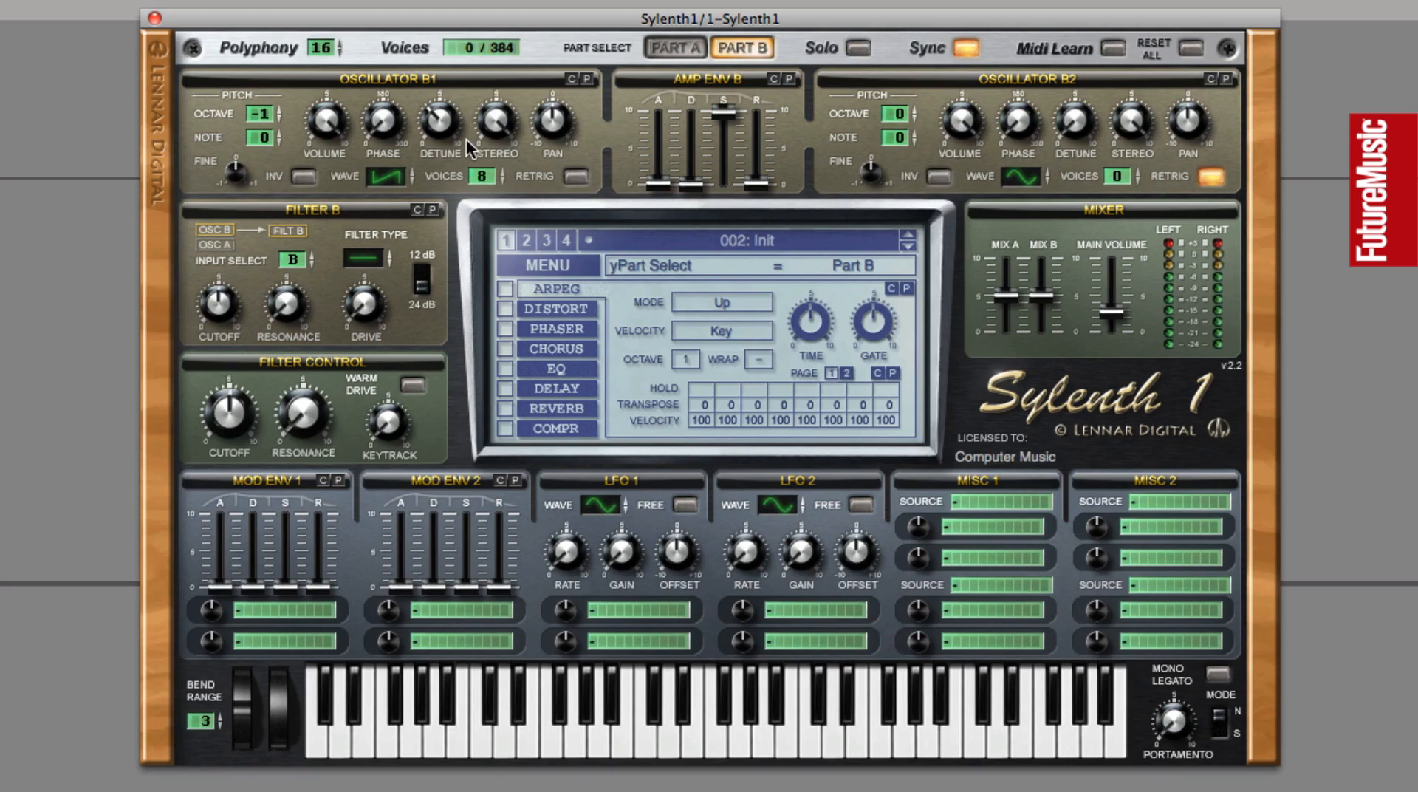
Turn on solo and compare part A with part B, ending on part B.
click(856, 50)
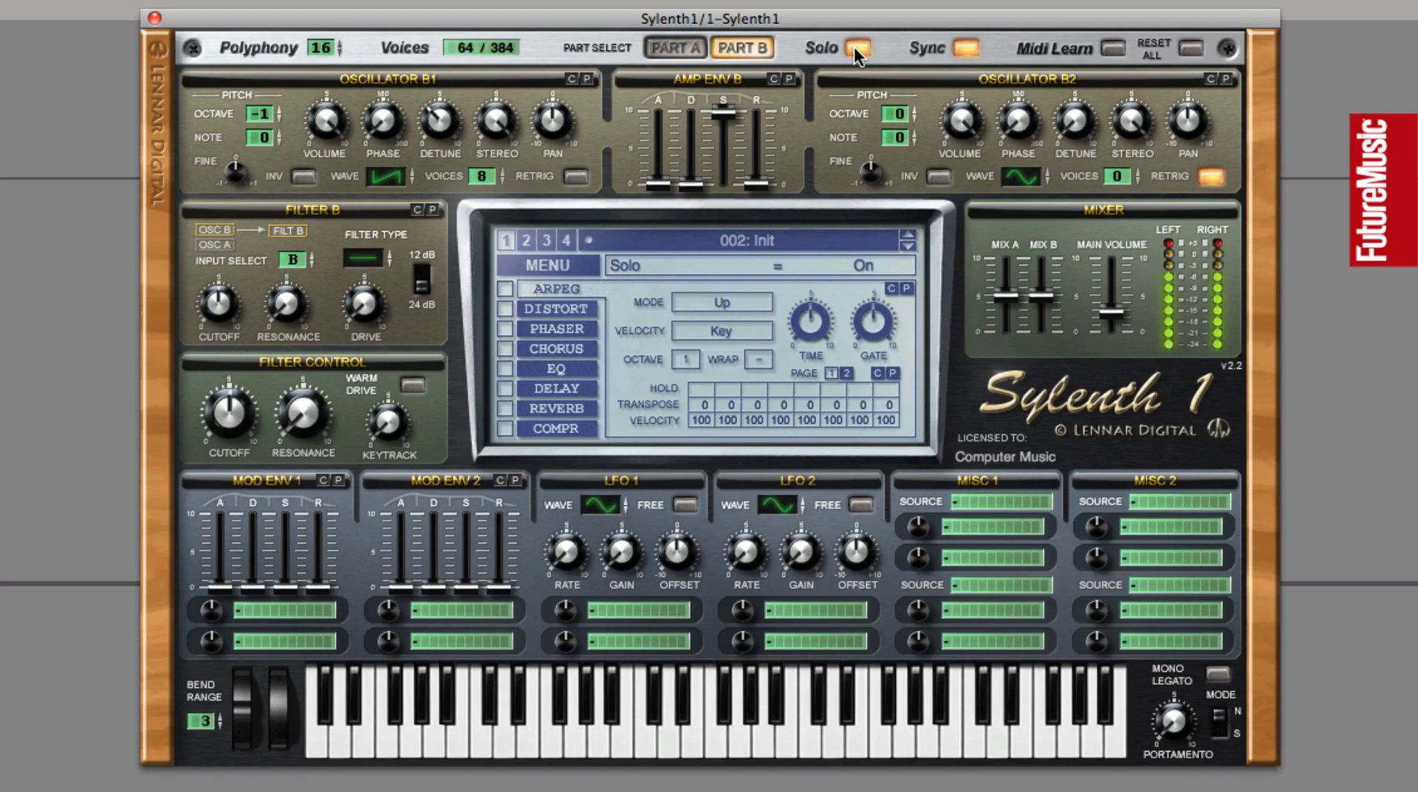
click(685, 47)
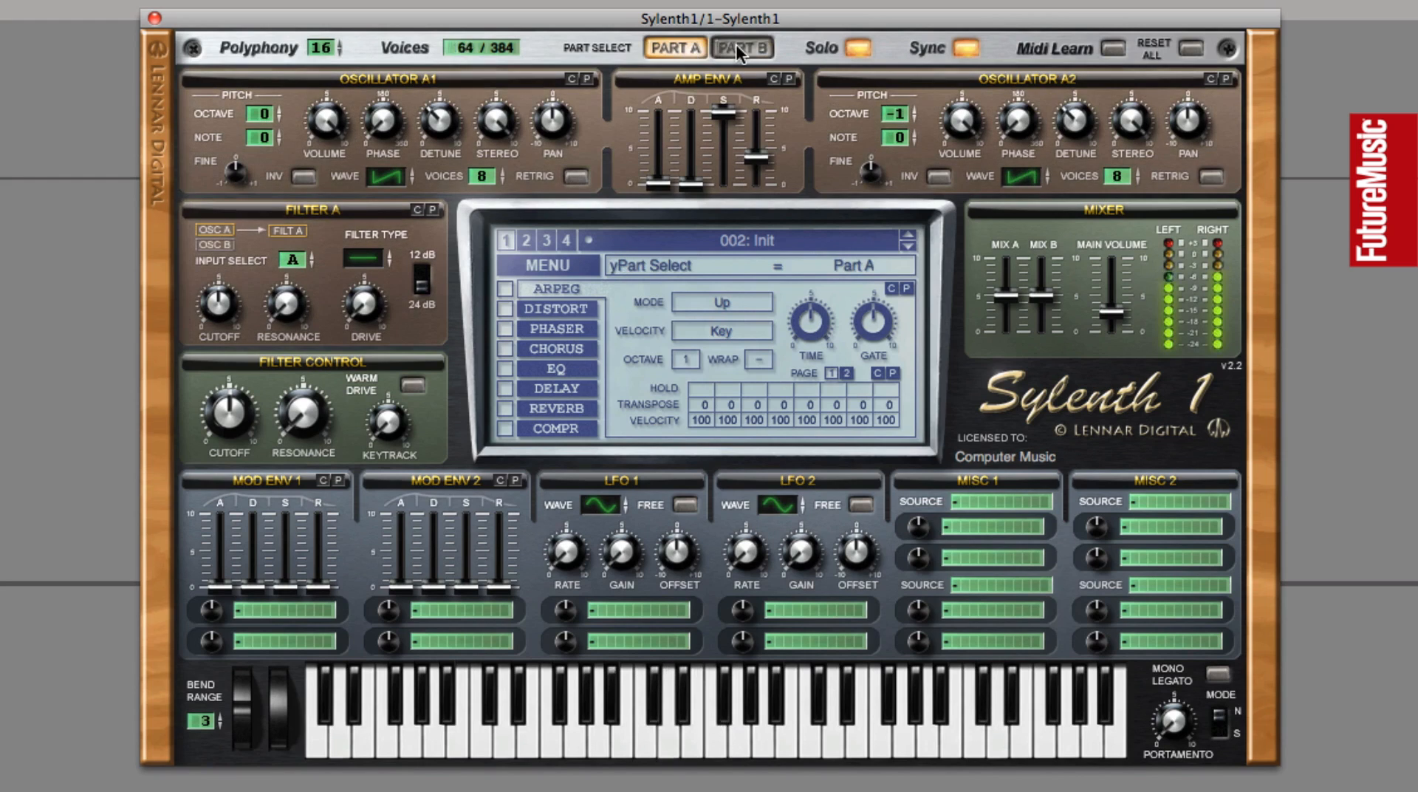
click(737, 48)
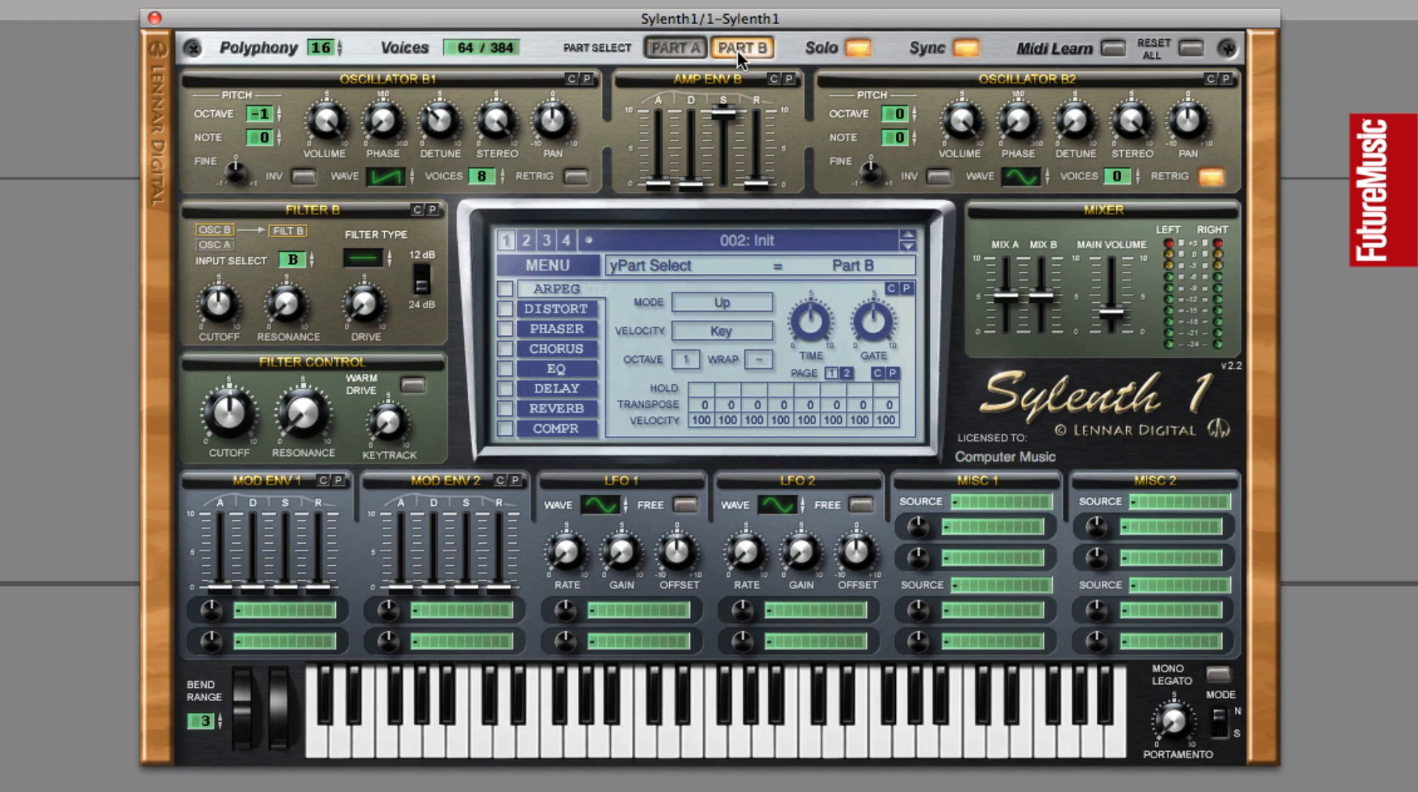
Set the Amp Env B release to about 3.95, and oscillator B1 to octave -2 with about 4.29 detune.
drag(755, 180, 765, 107)
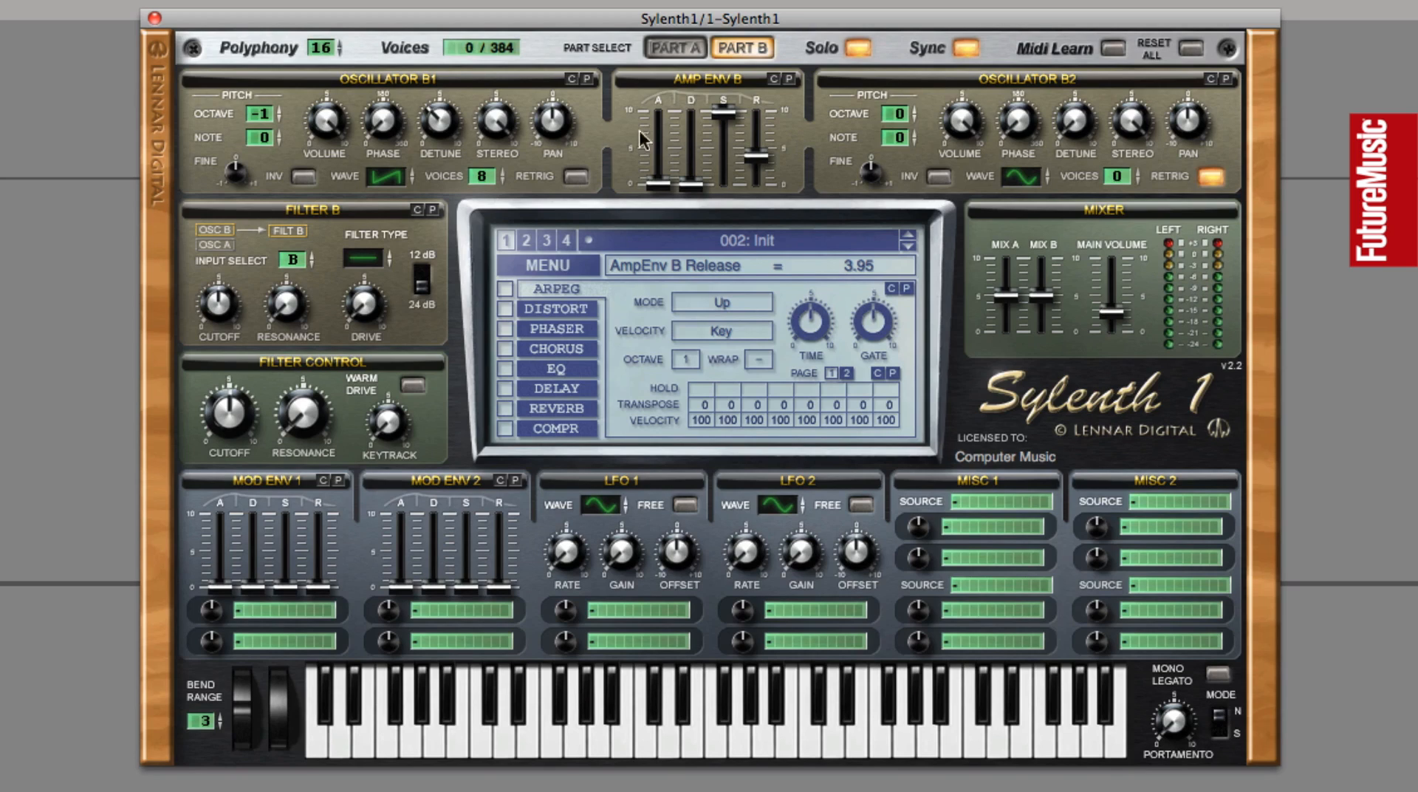
click(263, 118)
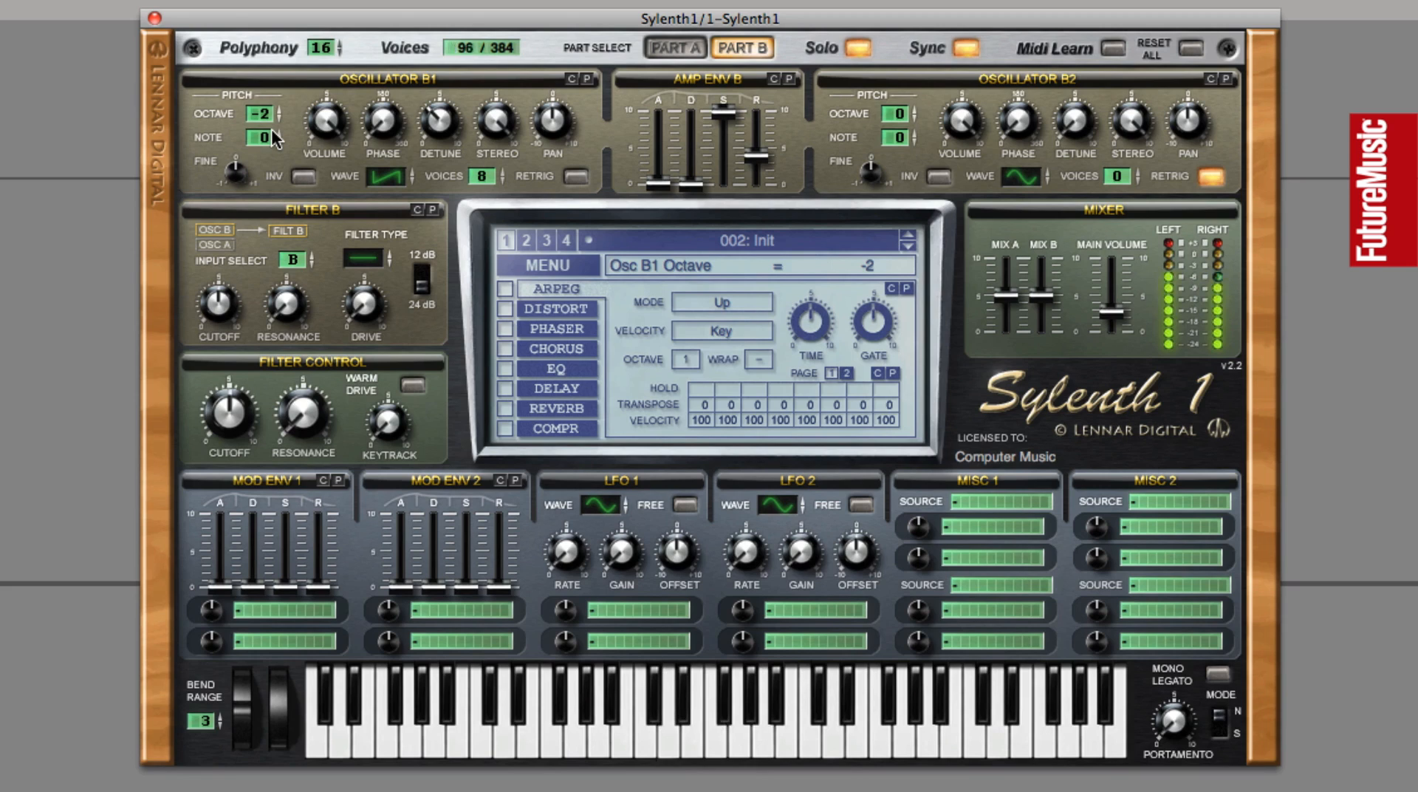
mouse_move(442, 122)
drag(442, 121, 448, 97)
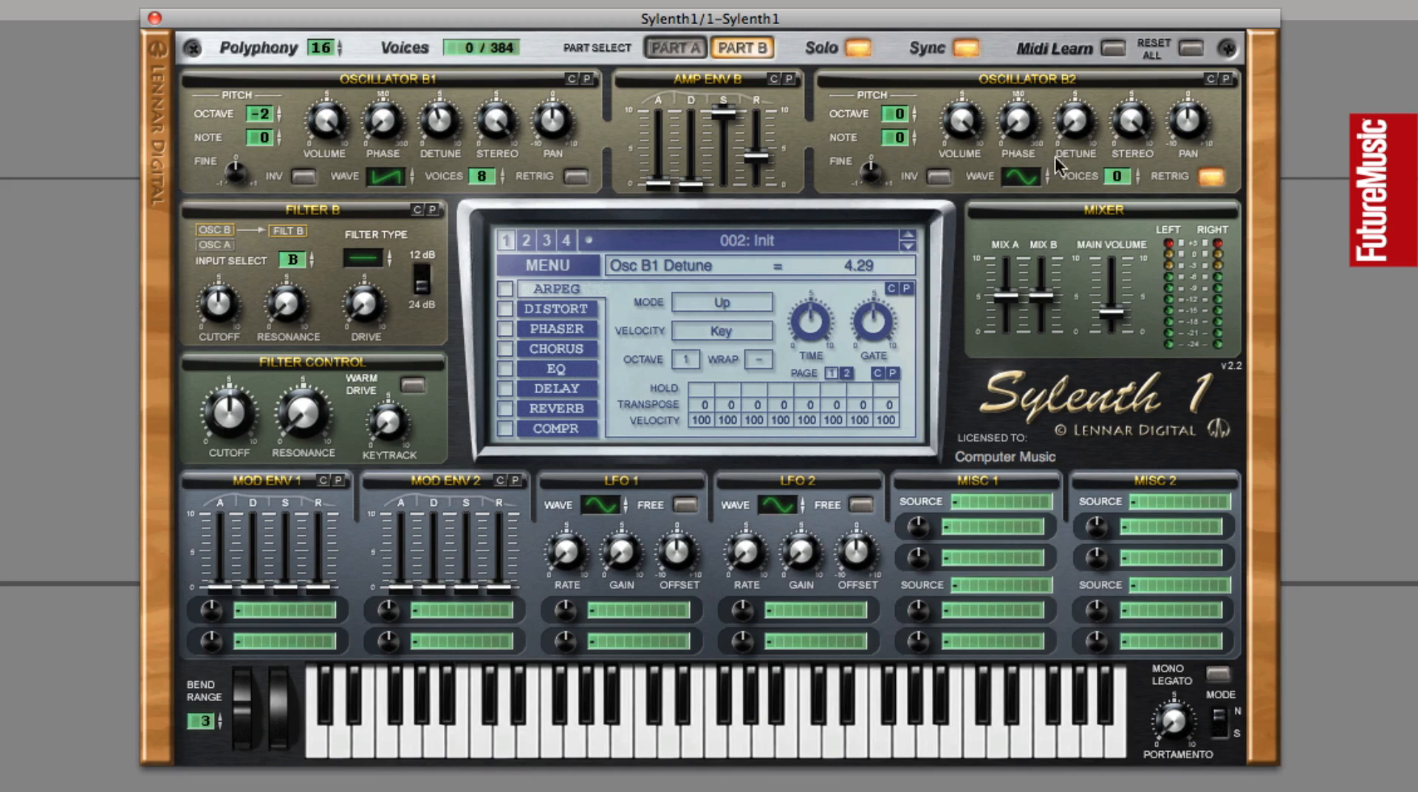
Set oscillator B2 to 8 voices of the noise waveform at a volume of about 0.76.
drag(1115, 177, 1102, 64)
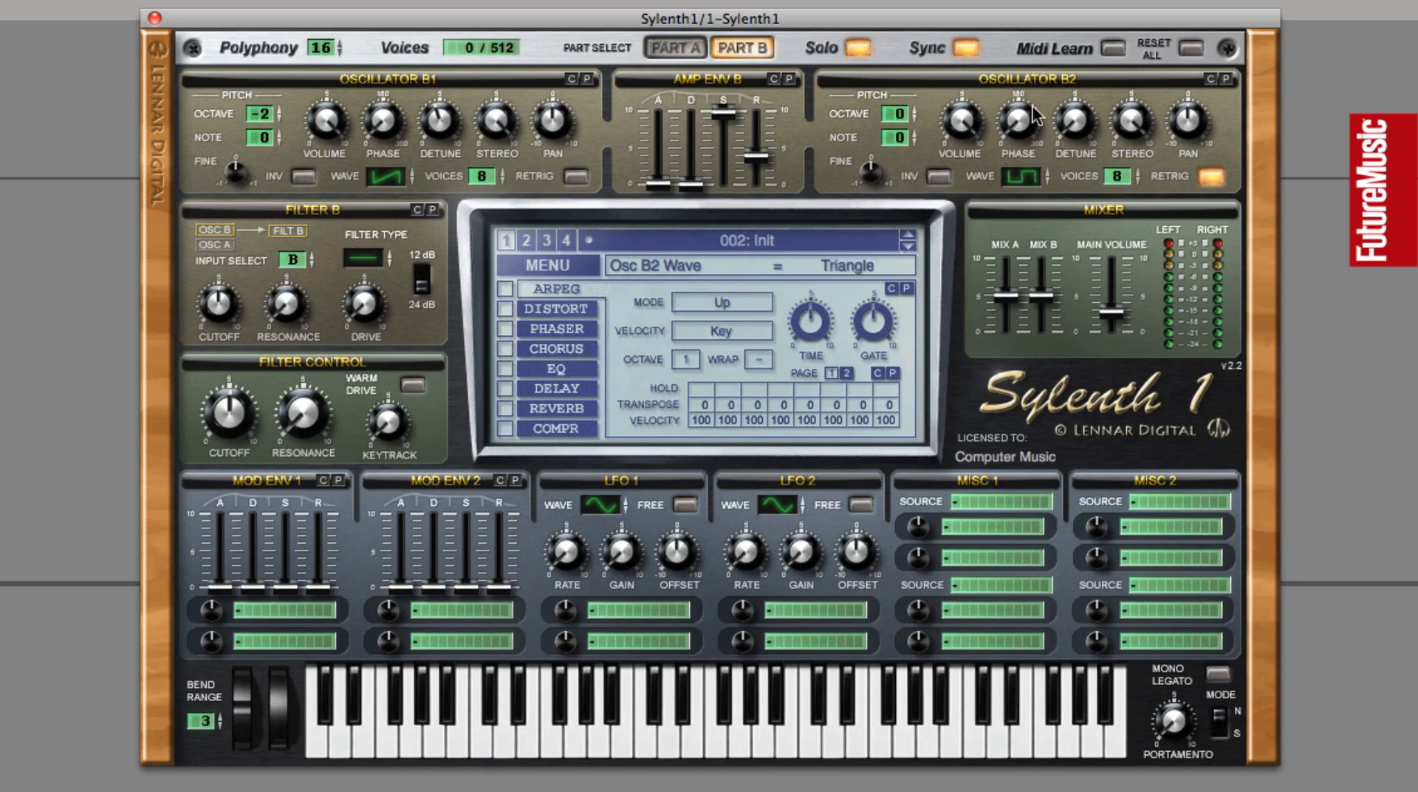
drag(967, 129, 942, 375)
drag(982, 148, 984, 116)
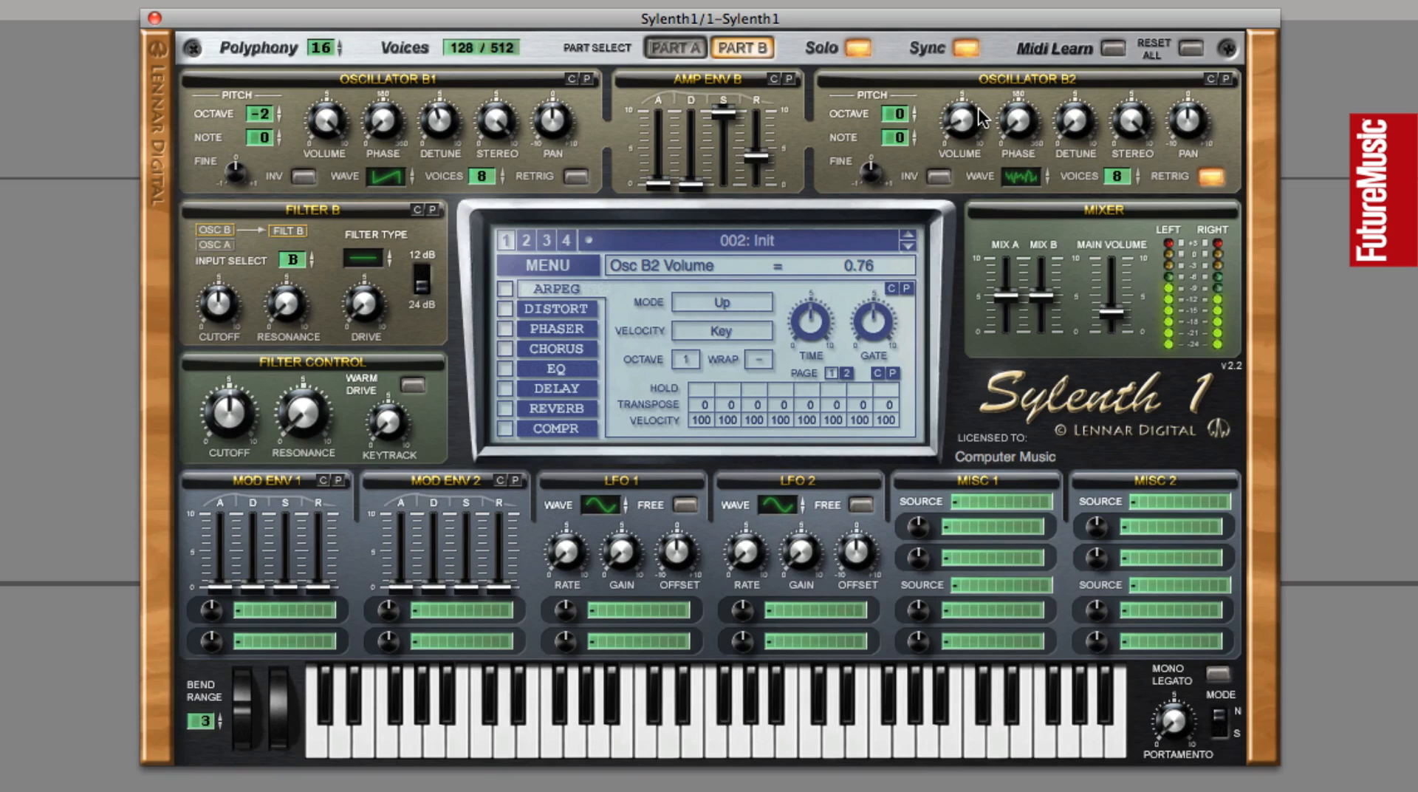
Audition parts A and B alternately in solo, then return to part A with solo off.
click(681, 44)
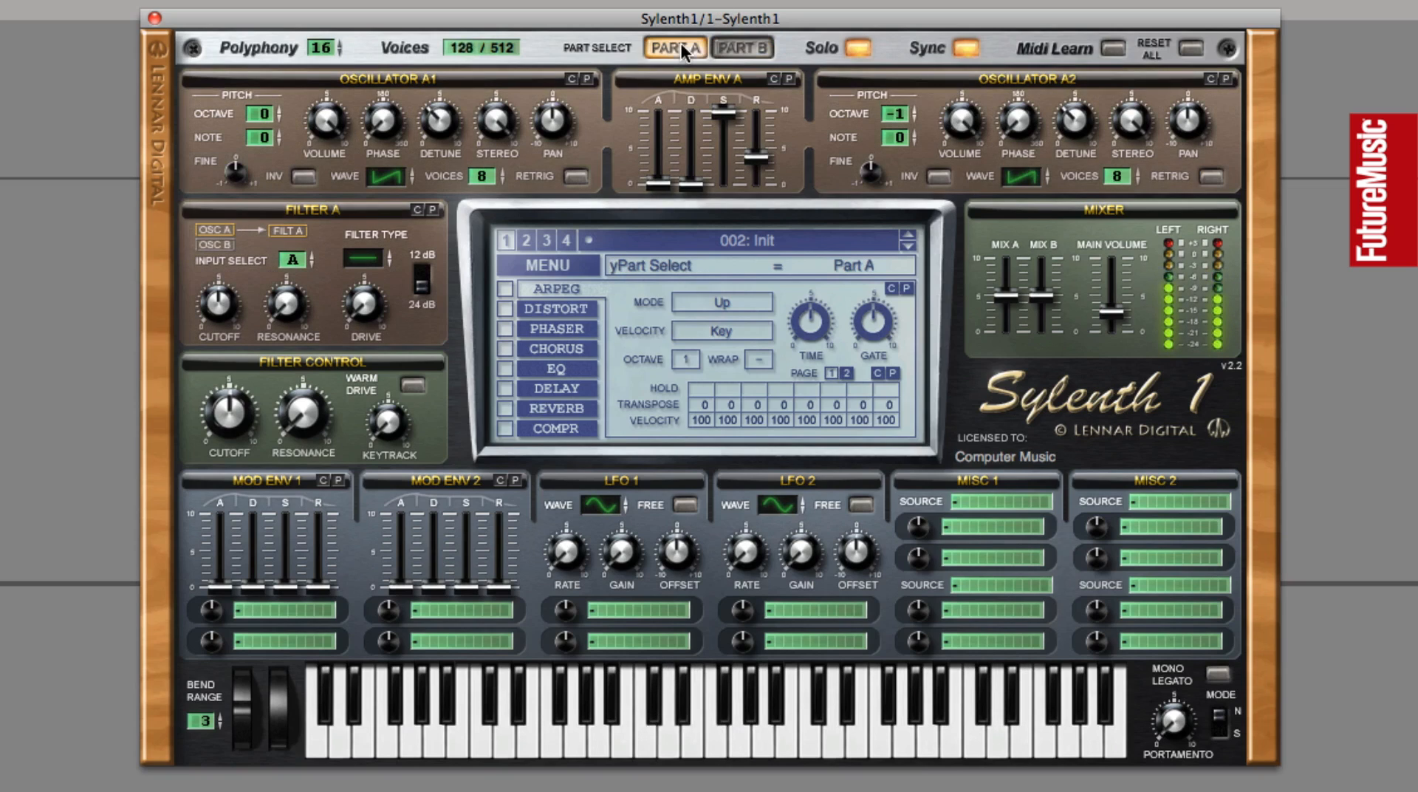
click(741, 50)
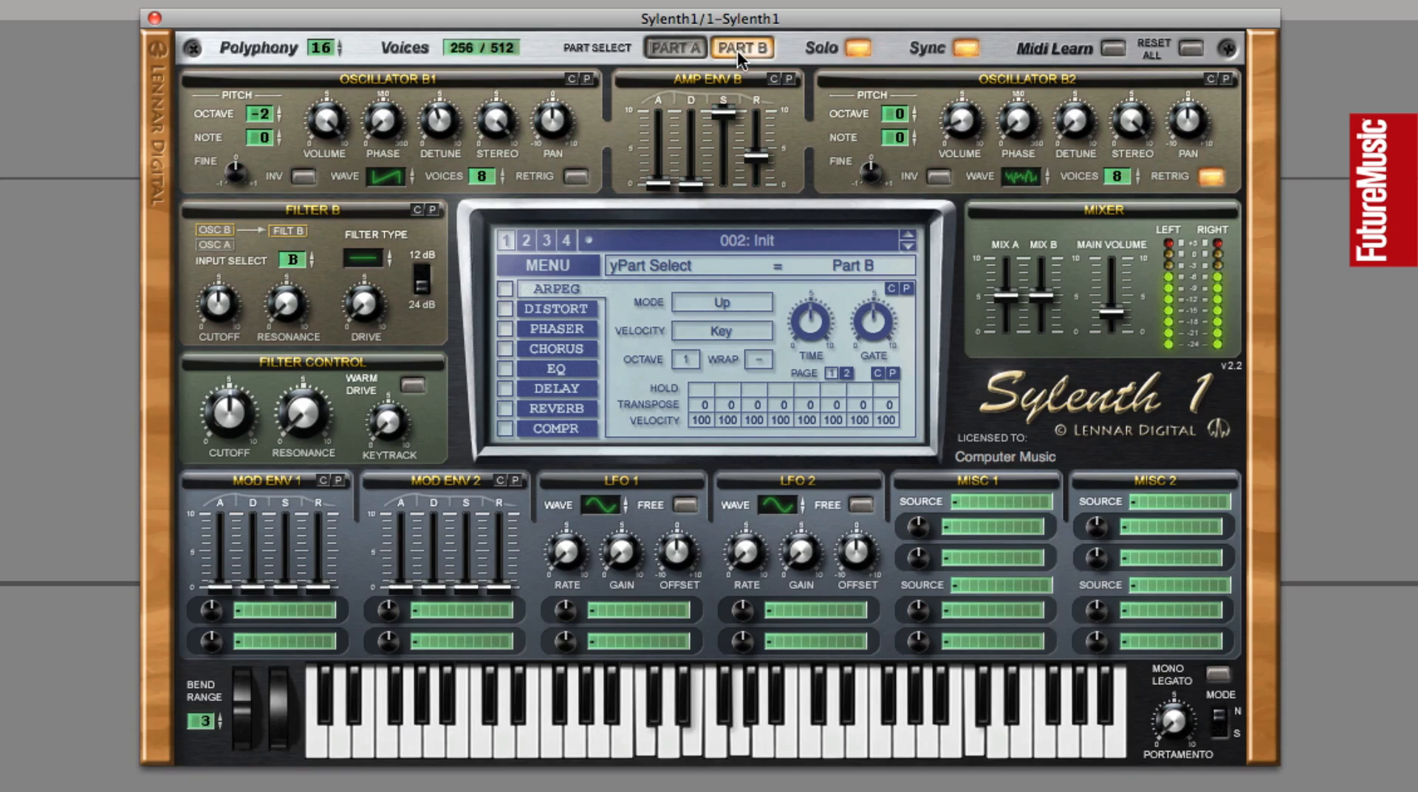
click(690, 51)
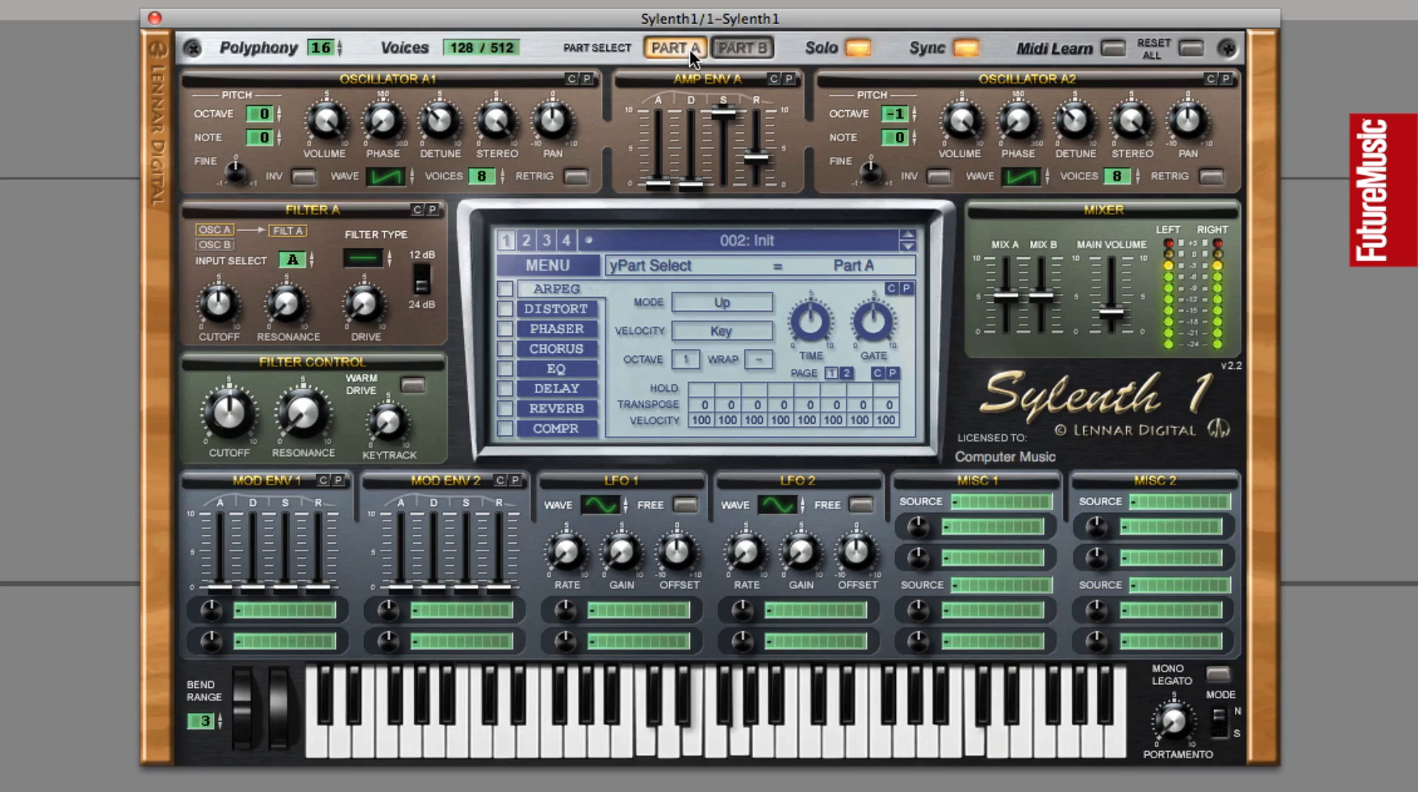
click(849, 47)
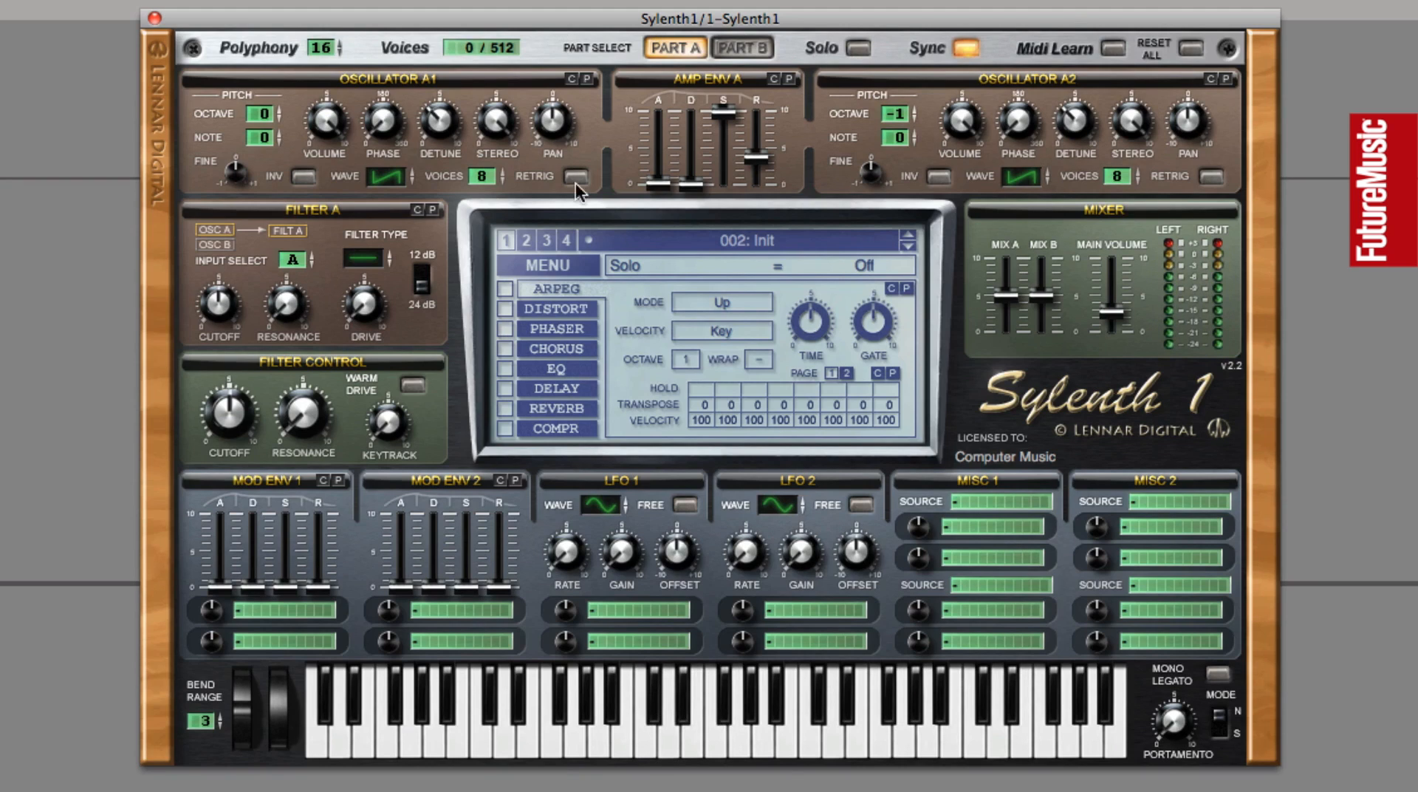
Enable the EQ with the treble frequency at about 1094 Hz and the treble boosted to about 8.6 dB.
click(536, 364)
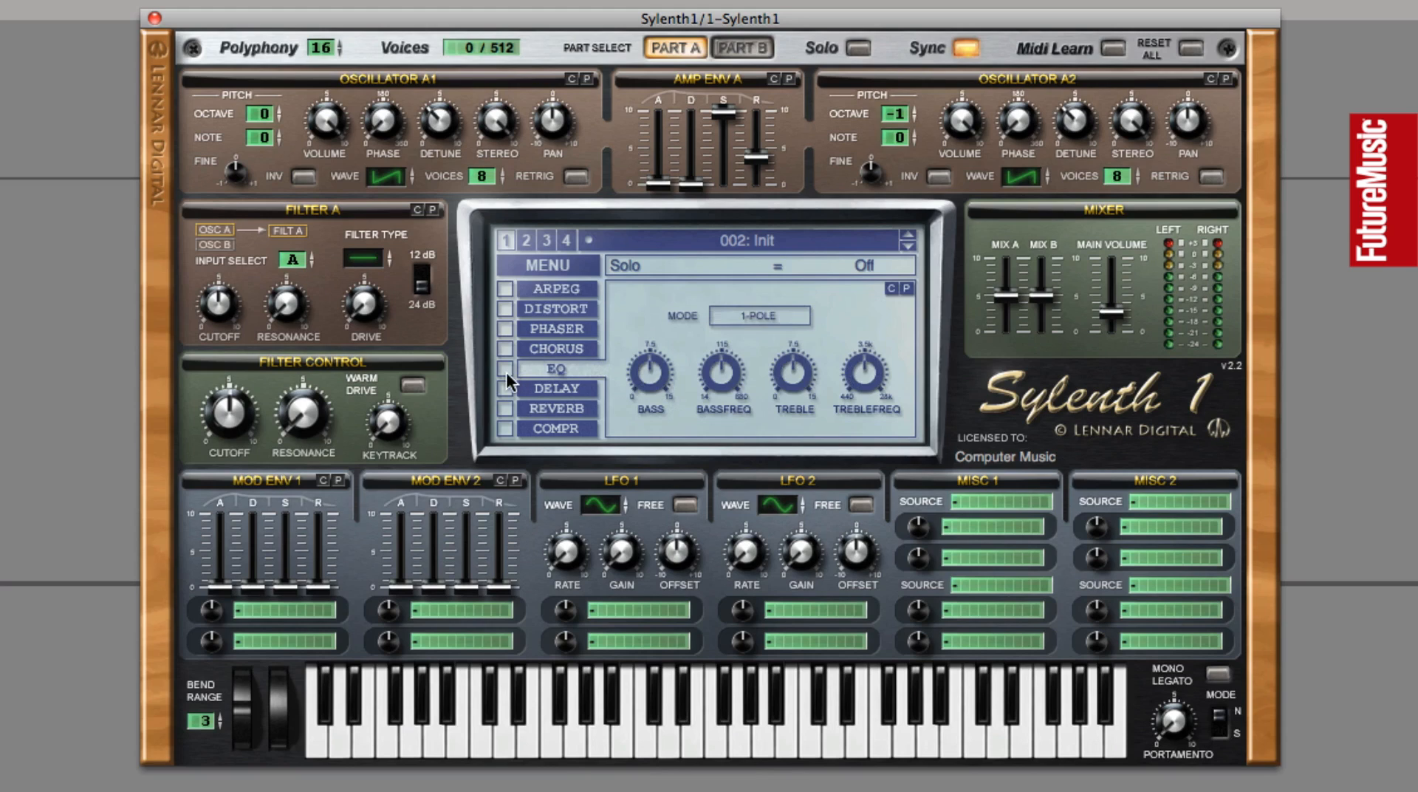
click(507, 370)
drag(860, 379, 862, 425)
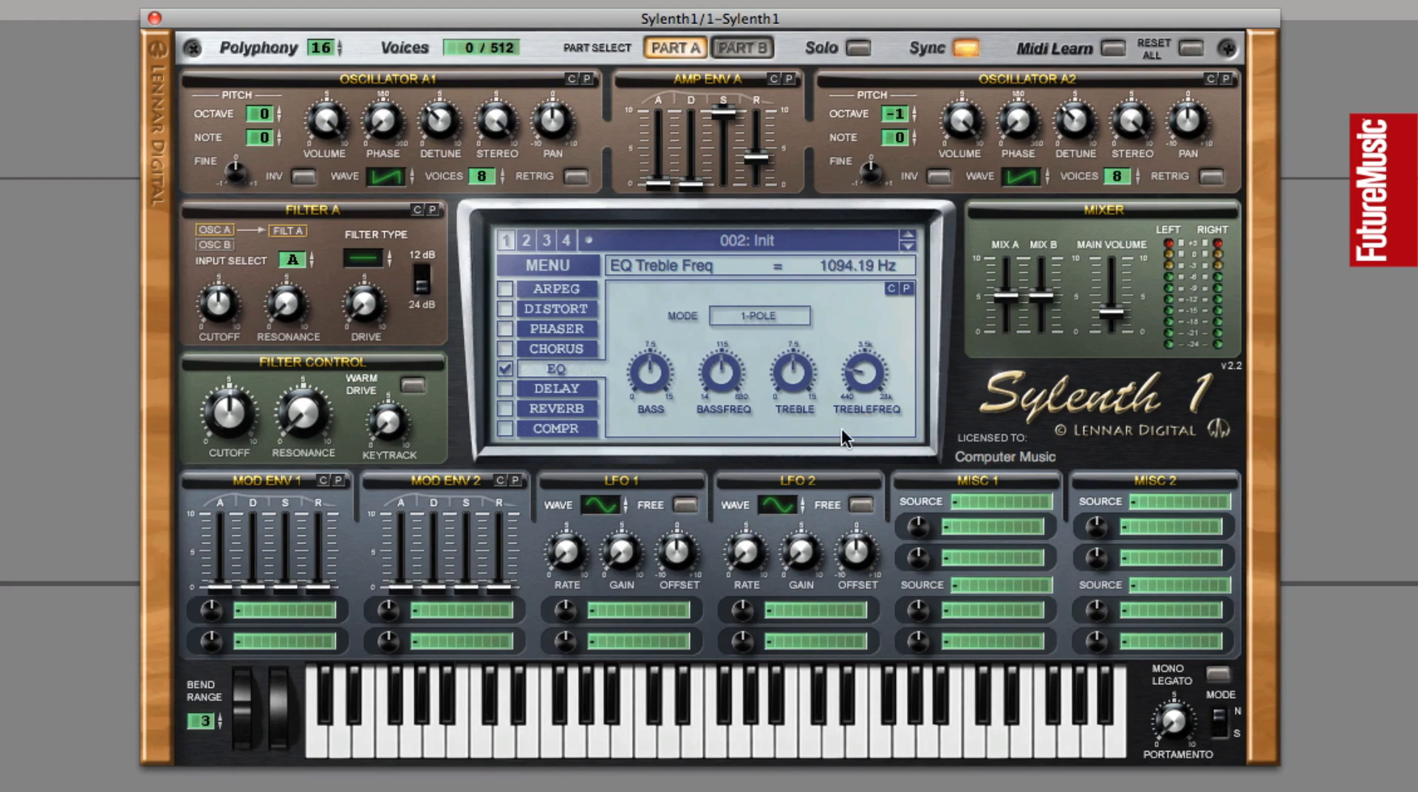
drag(792, 370, 796, 362)
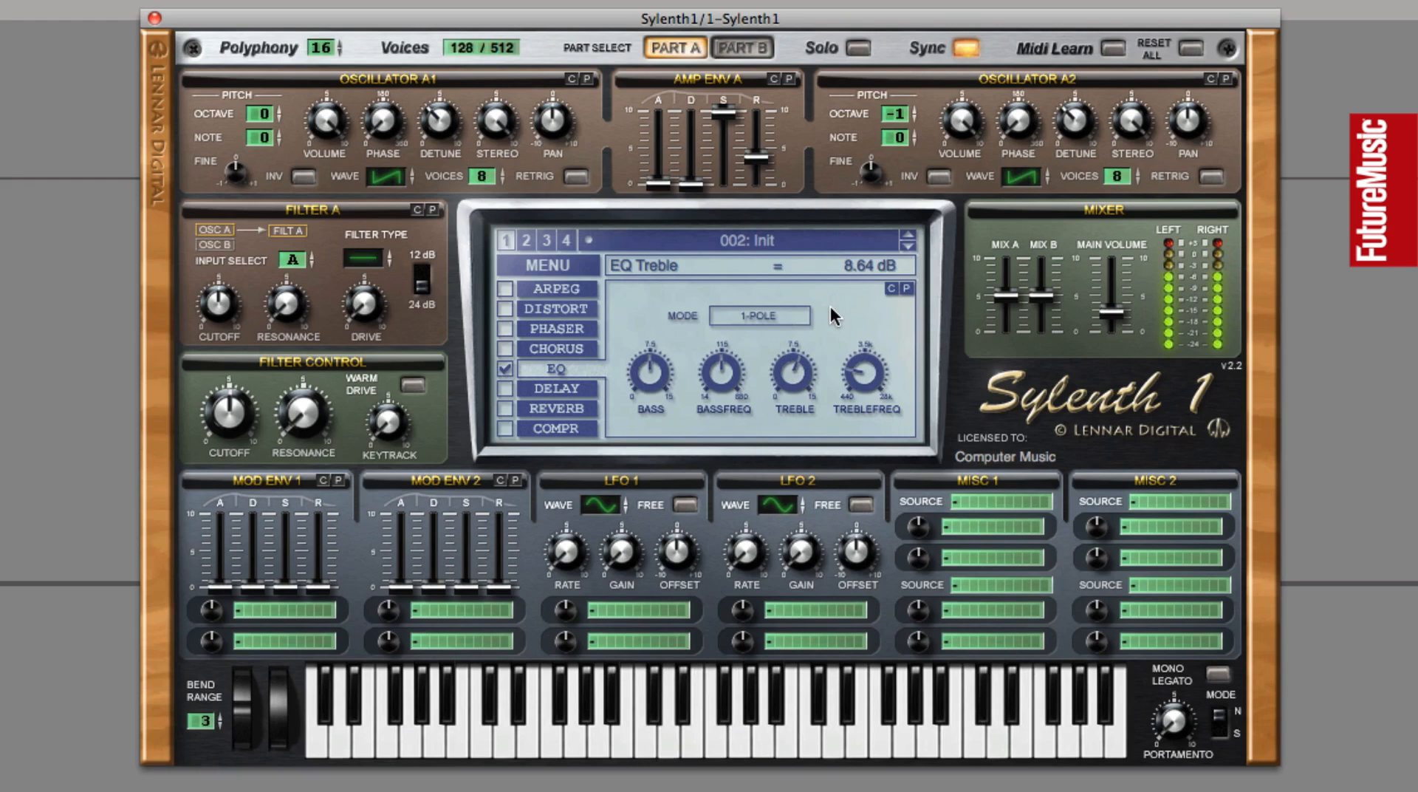
drag(799, 362, 799, 359)
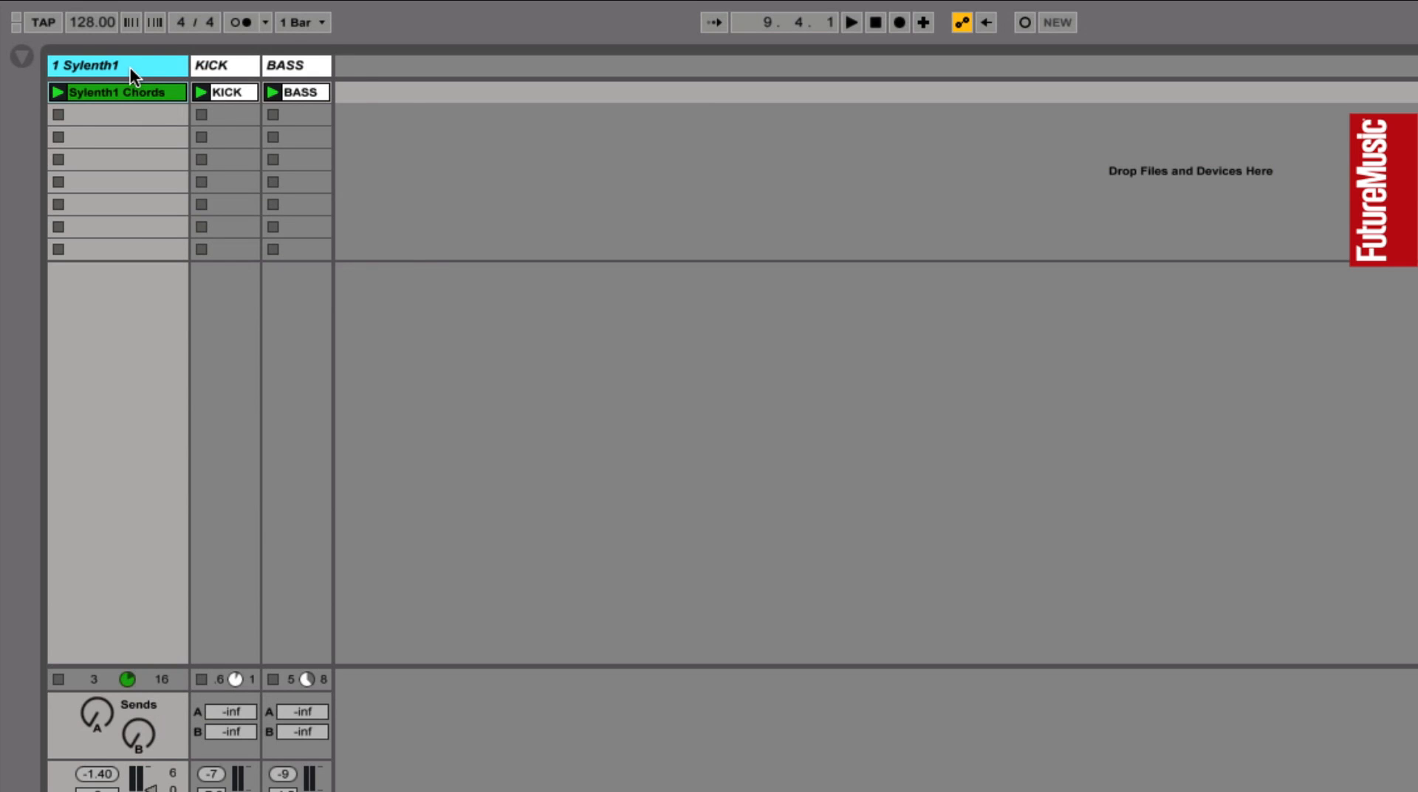
Duplicate the Sylenth1 chord track.
right_click(132, 71)
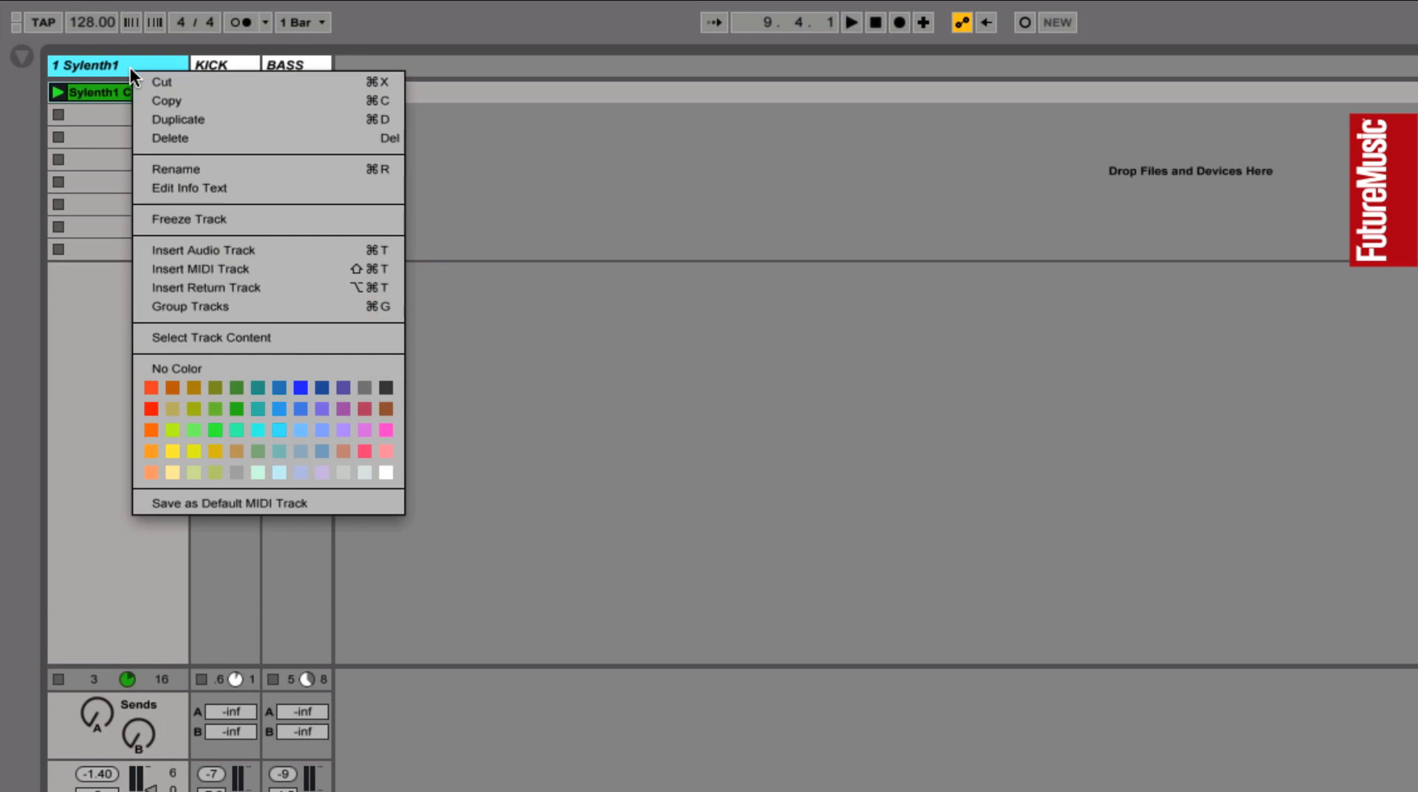
click(177, 119)
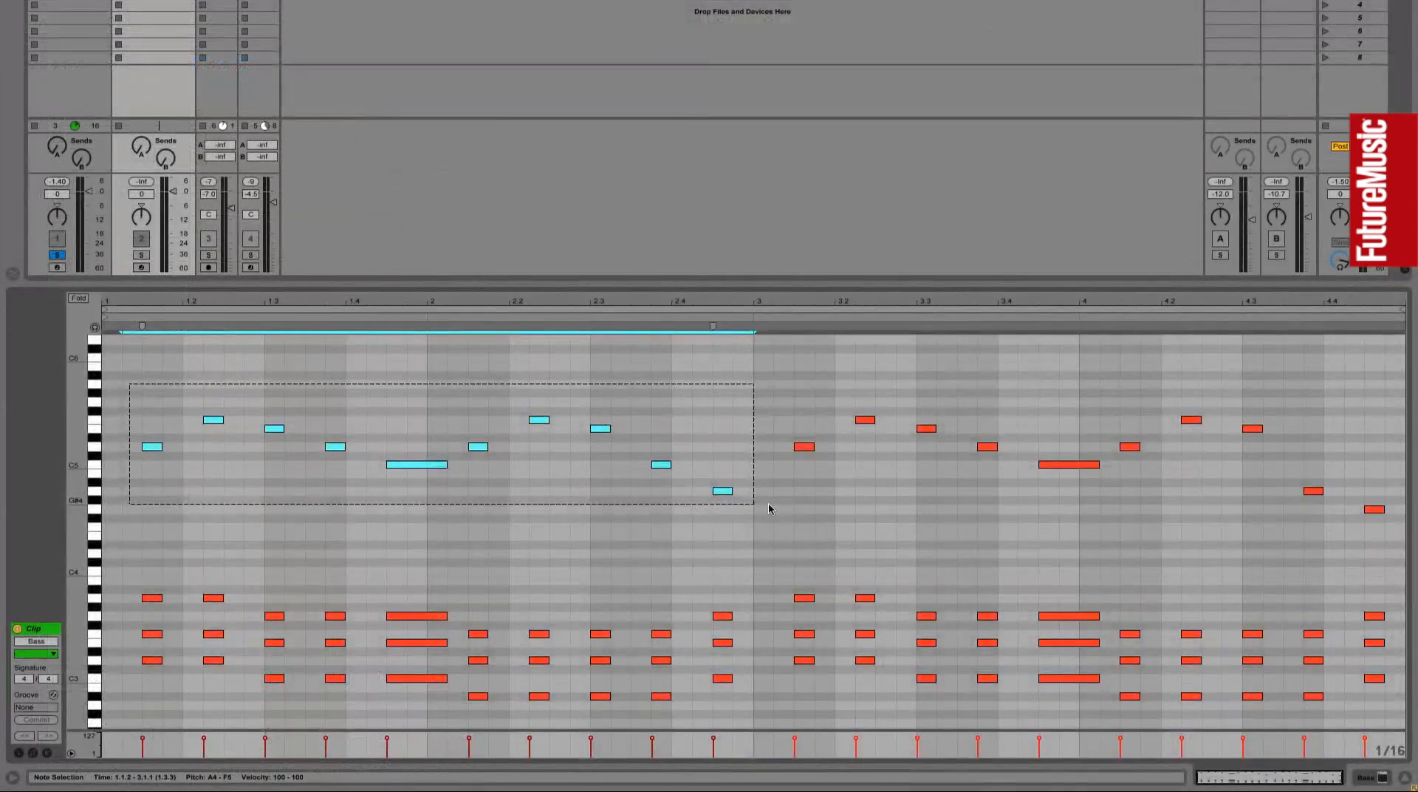
Delete the melody and upper chord notes from the Bass clip, keeping only the lowest note of each chord.
drag(769, 506, 1369, 557)
key(Delete)
drag(130, 547, 509, 650)
key(Delete)
drag(468, 600, 733, 667)
key(Delete)
drag(763, 583, 1035, 647)
key(Delete)
drag(1053, 590, 1400, 655)
key(Delete)
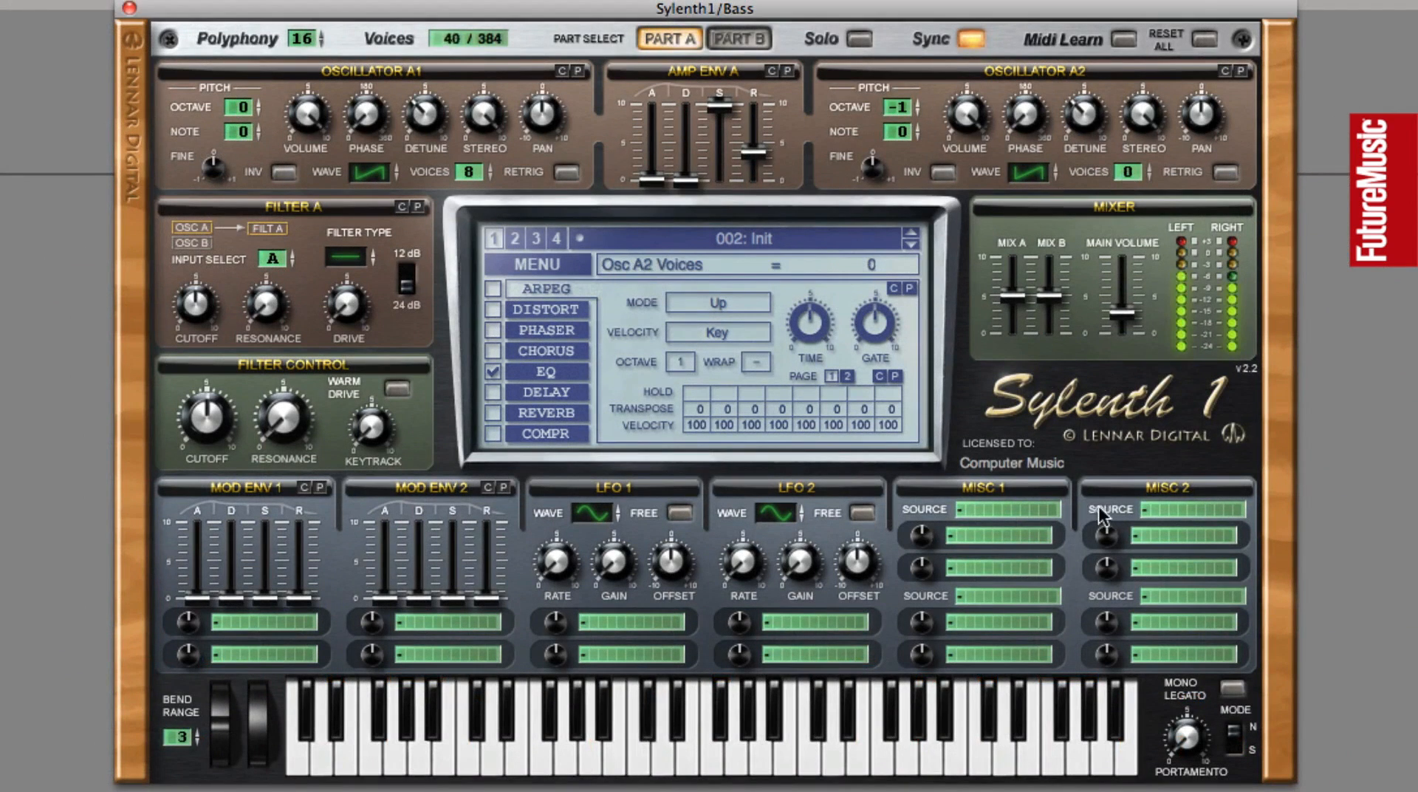
Silence part B of the Bass synth by setting the voices of oscillators B1 and B2 to 0.
click(766, 44)
drag(473, 171, 443, 440)
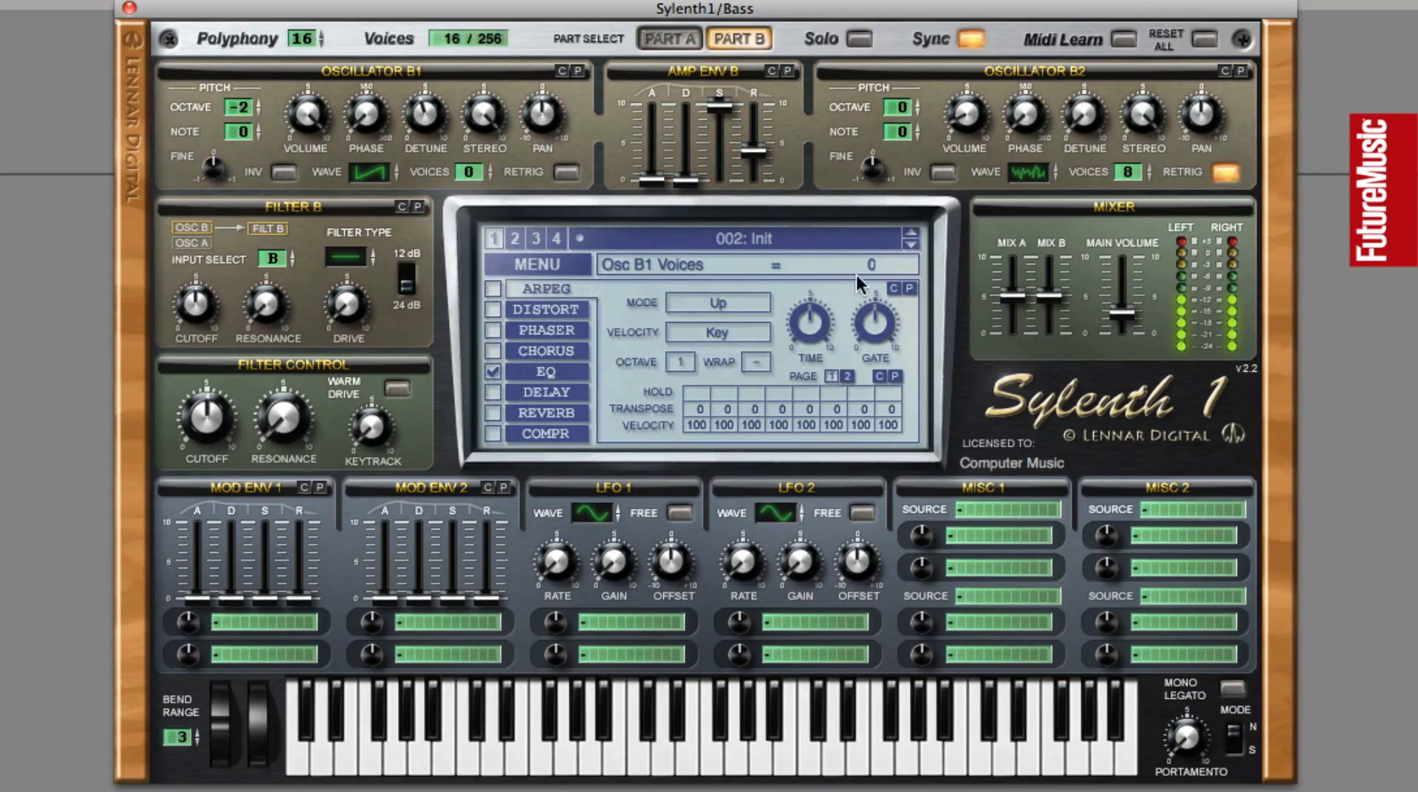
drag(1127, 173, 1097, 510)
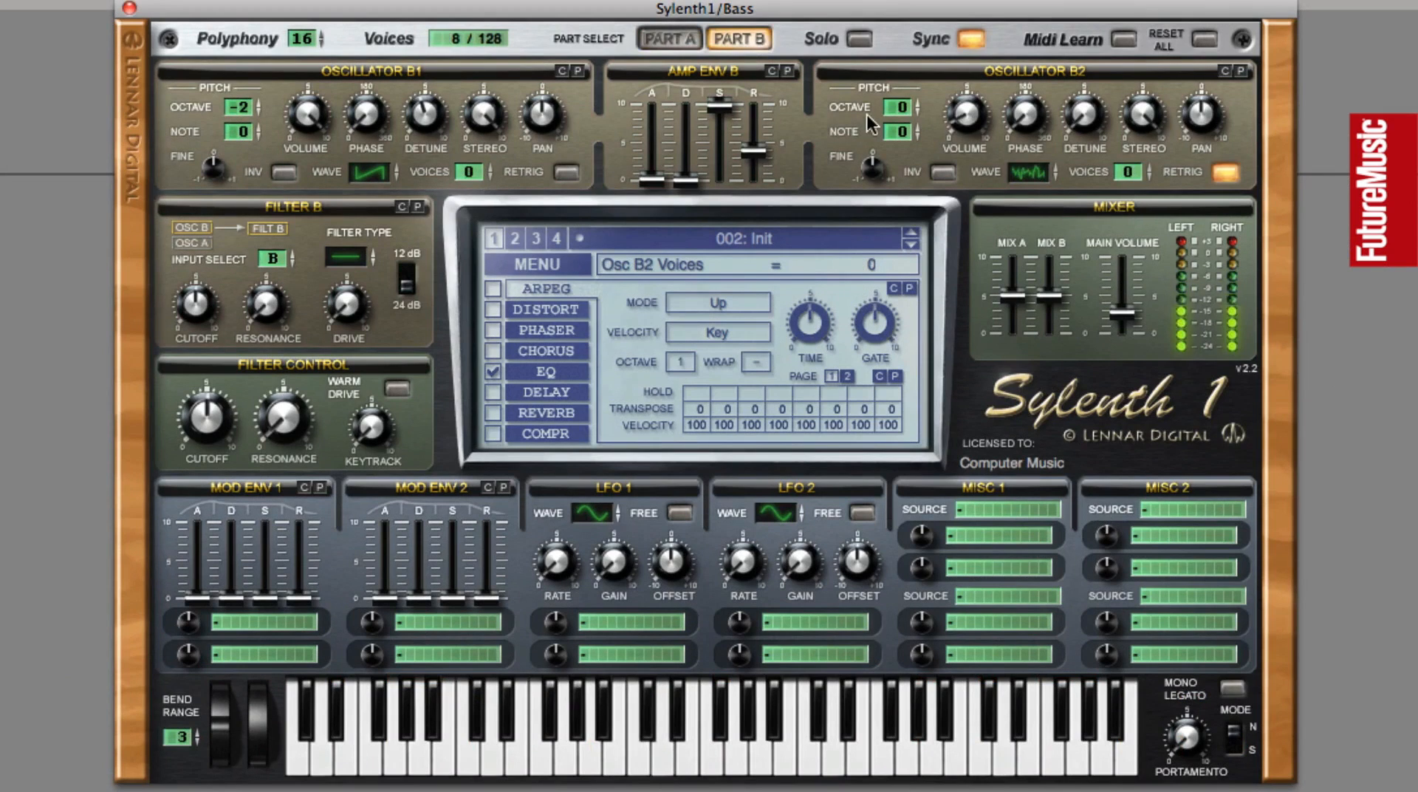
Set part A's oscillator A1 to octave -2 and reduce its stereo width to about 1.90.
click(688, 38)
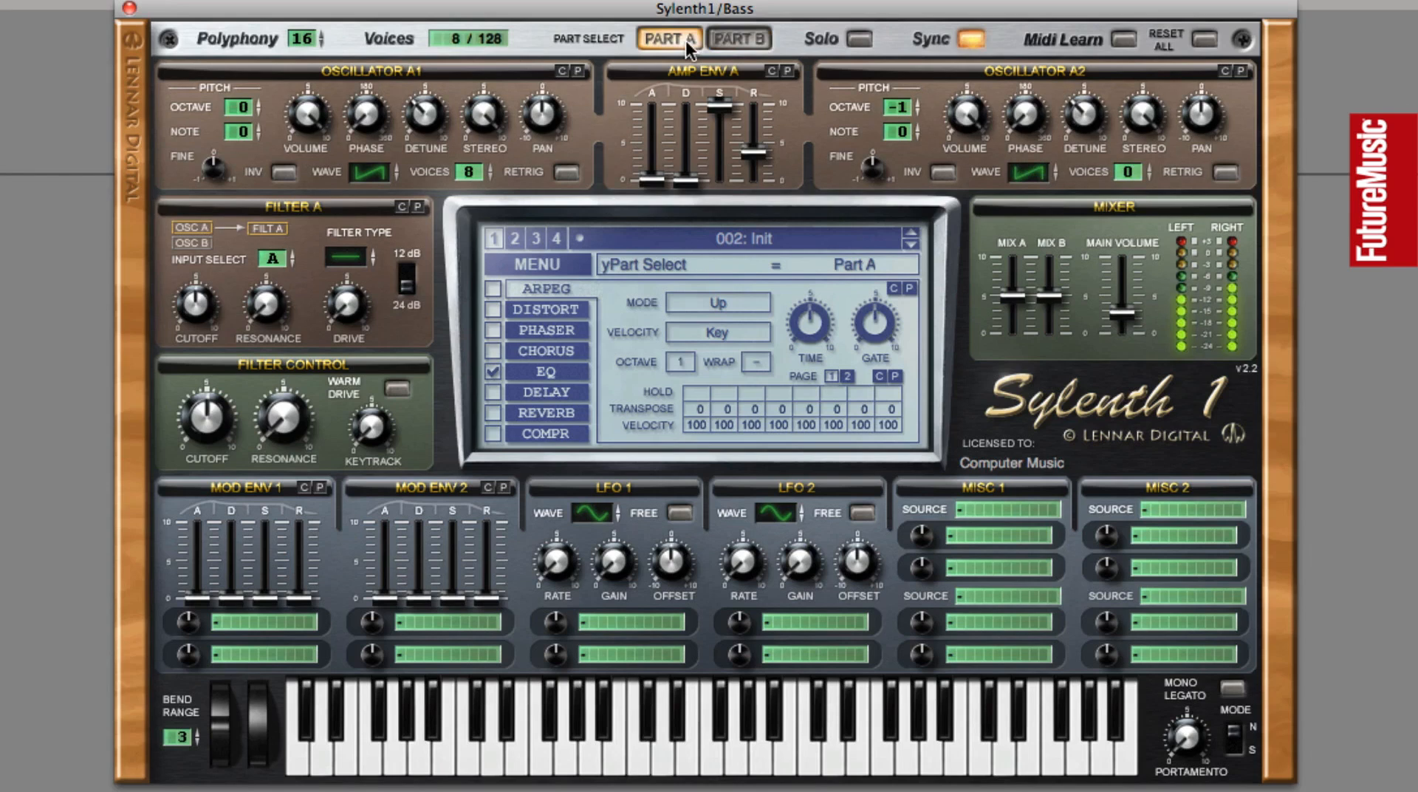
click(255, 113)
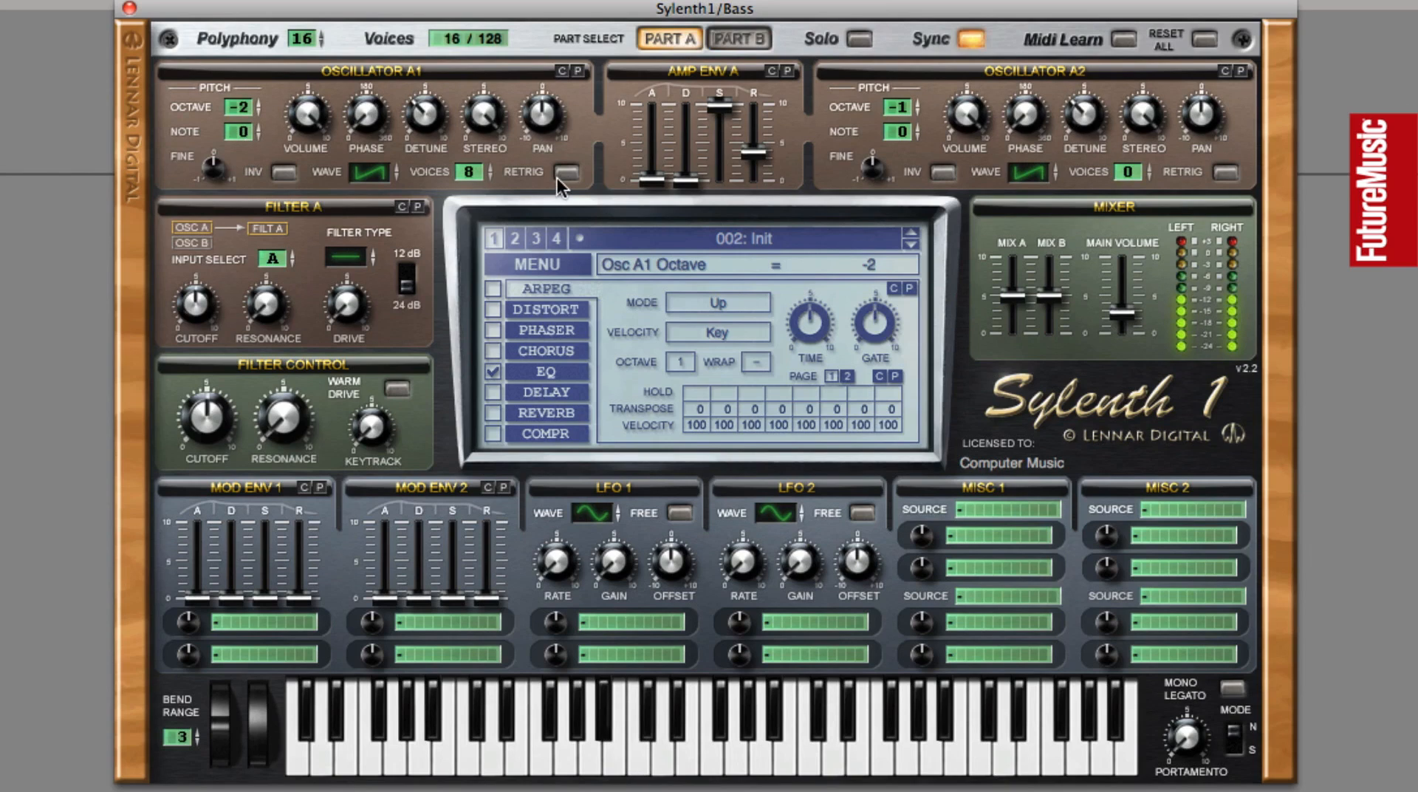
drag(485, 122, 475, 303)
drag(489, 115, 498, 138)
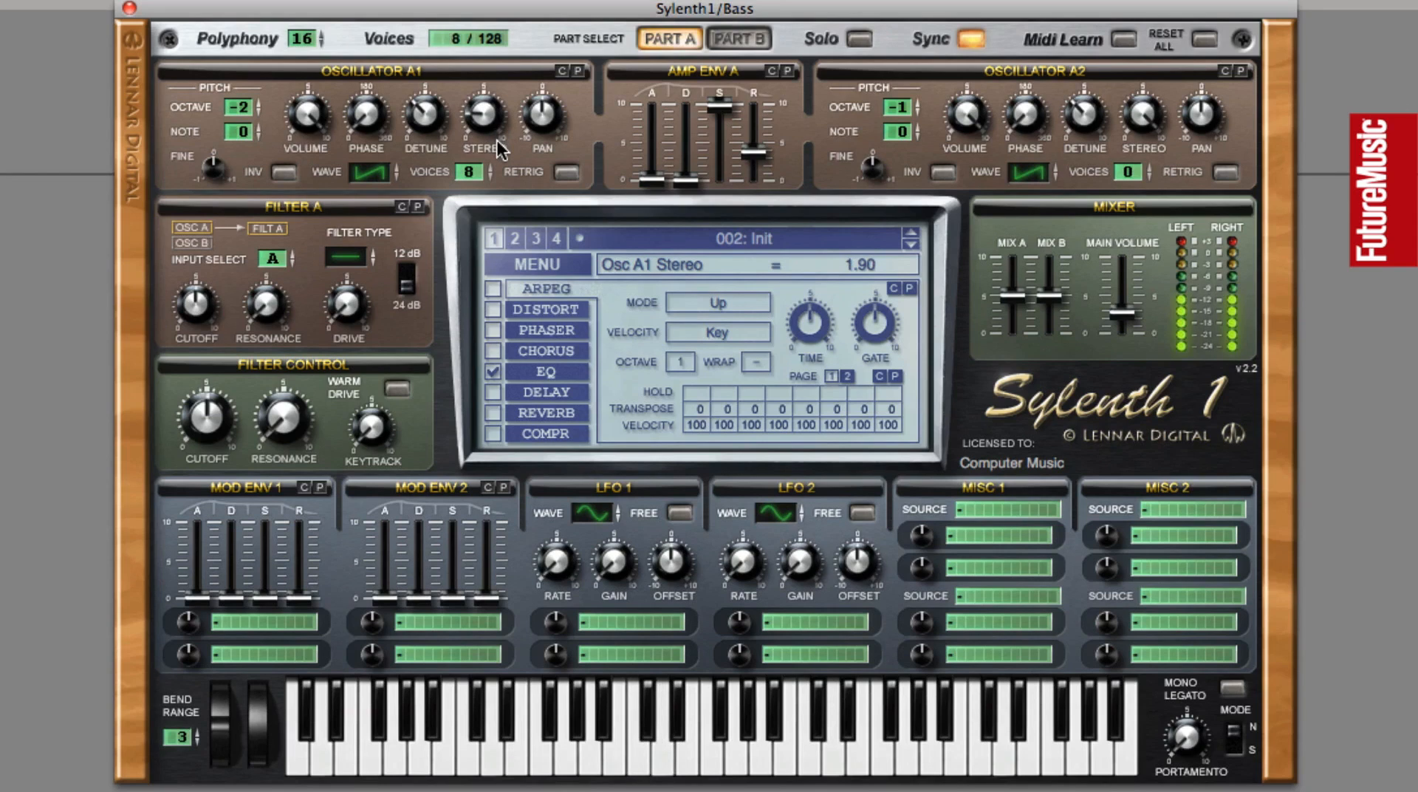
Set Filter A to Lowpass with the cutoff fully open and the drive at about 0.95.
drag(357, 263, 362, 225)
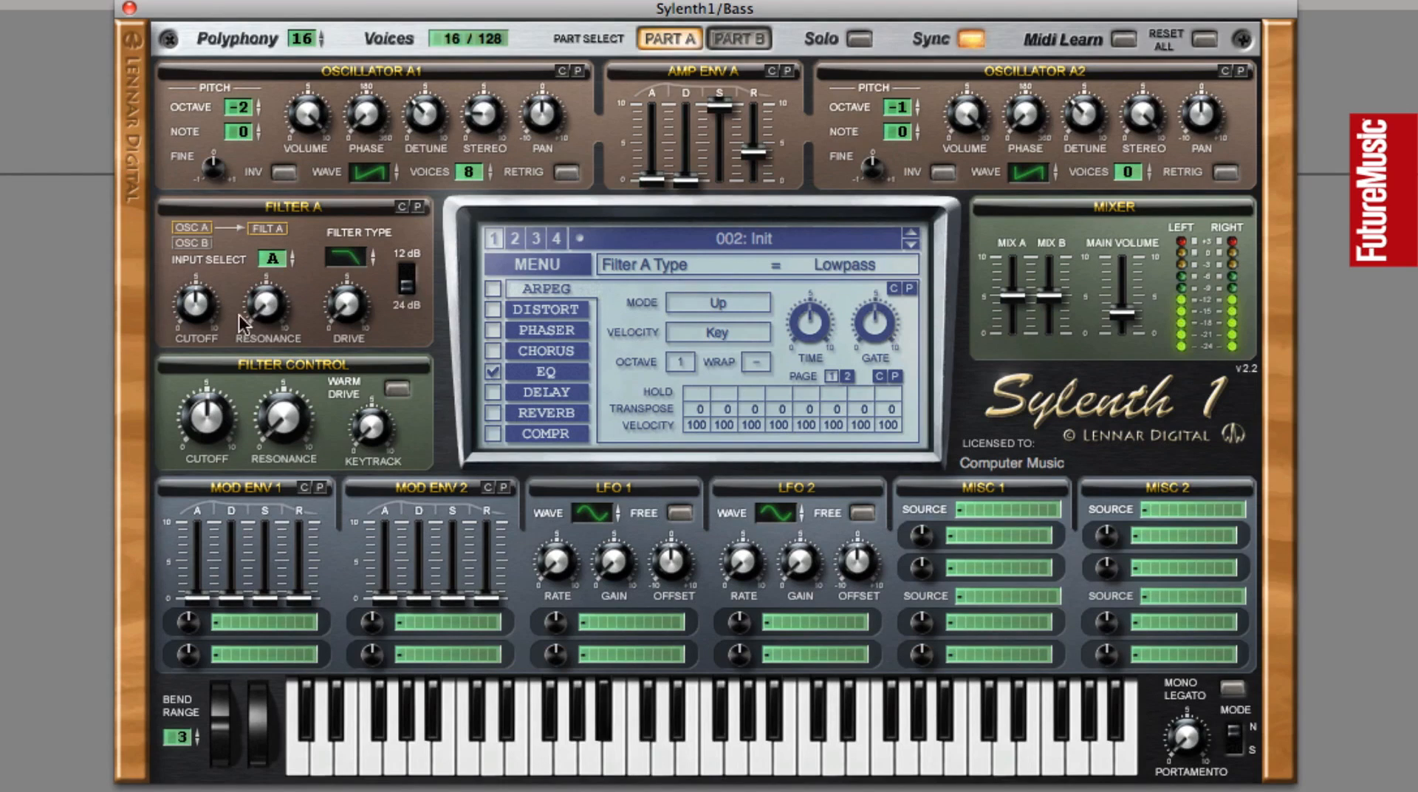
drag(203, 309, 203, 53)
drag(350, 307, 356, 290)
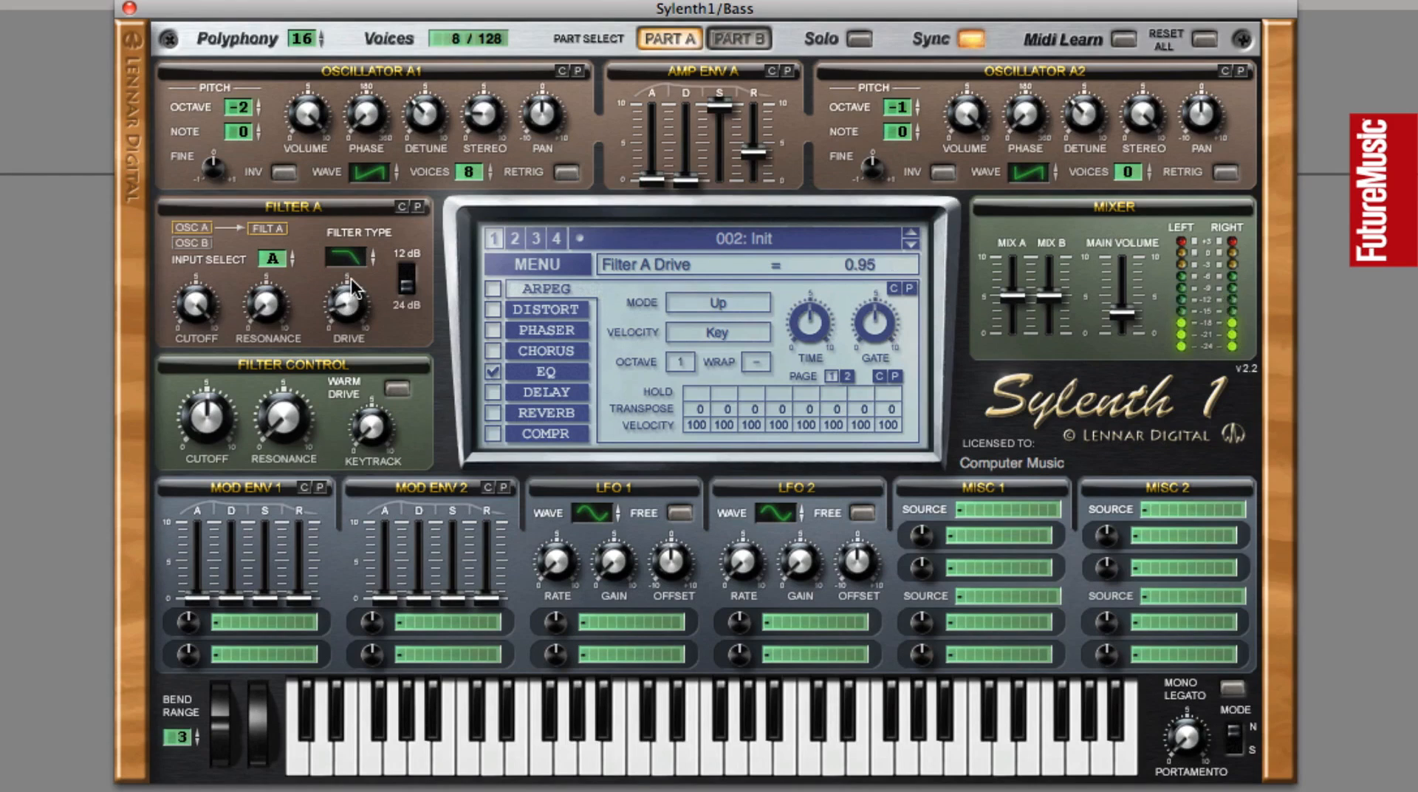
Set the main volume to about 4.14 and enable the compressor with an adjusted attack and a release of about 67.53 ms.
drag(1126, 316, 1123, 281)
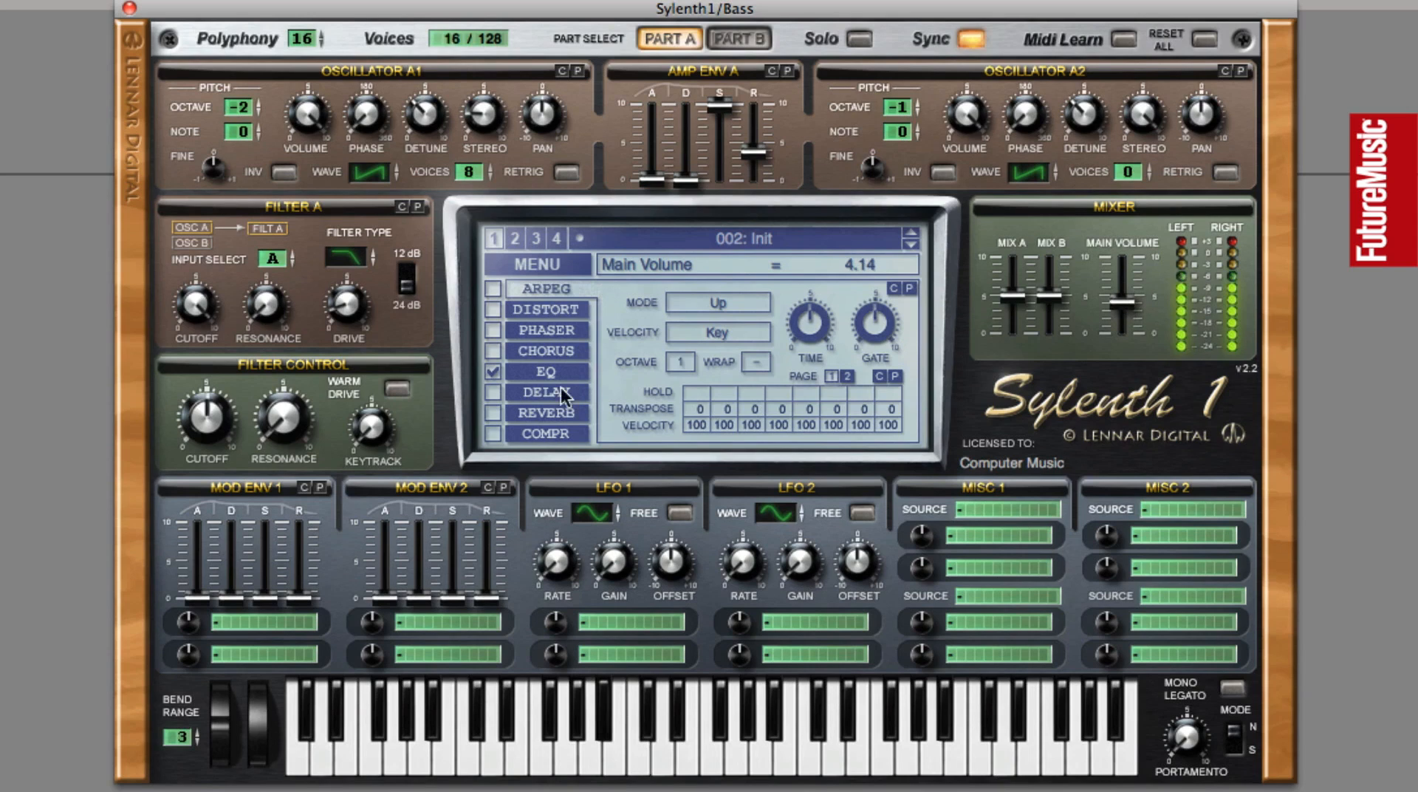
click(493, 433)
drag(794, 362, 880, 415)
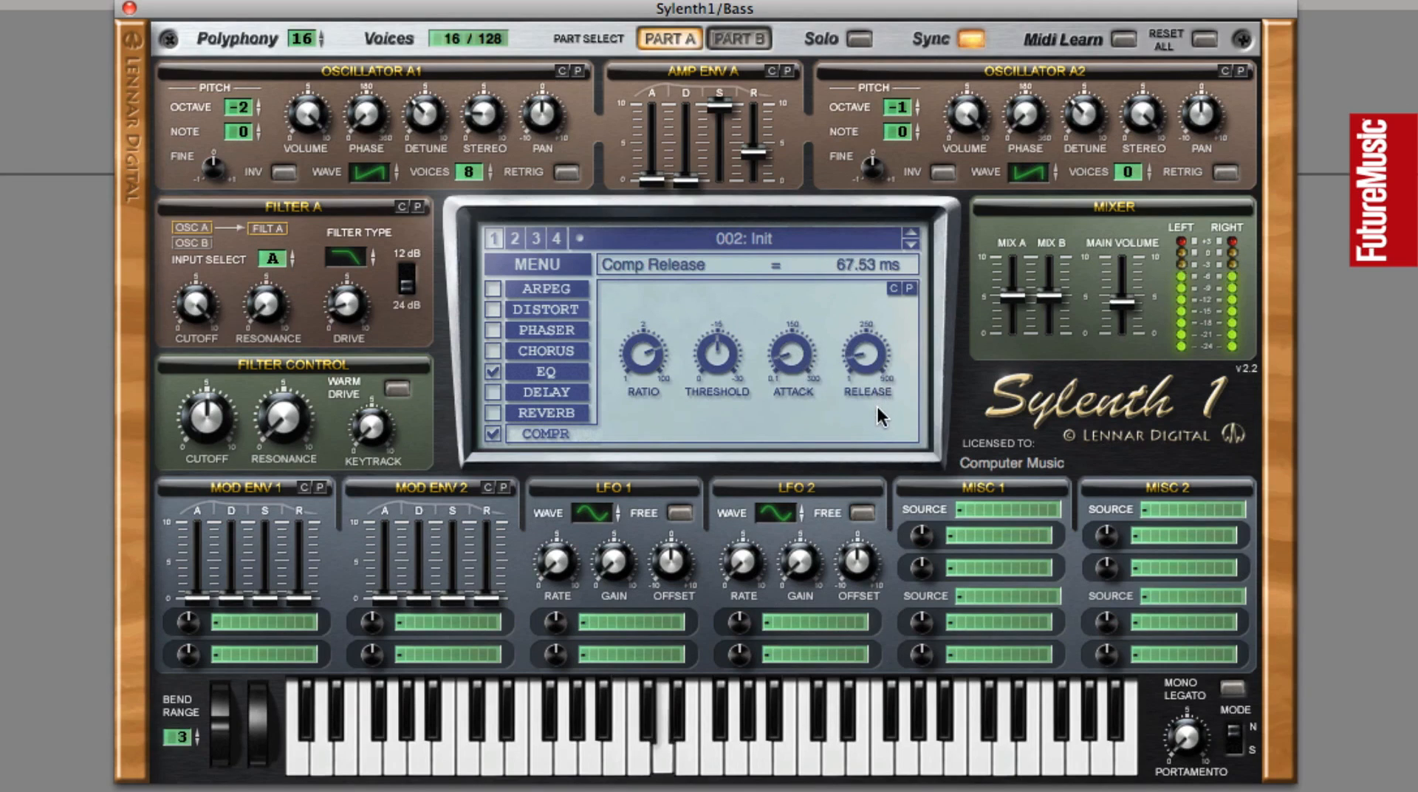
mouse_move(792, 358)
mouse_down()
mouse_move(795, 341)
mouse_move(863, 357)
mouse_move(792, 353)
mouse_move(867, 345)
mouse_move(794, 357)
mouse_up()
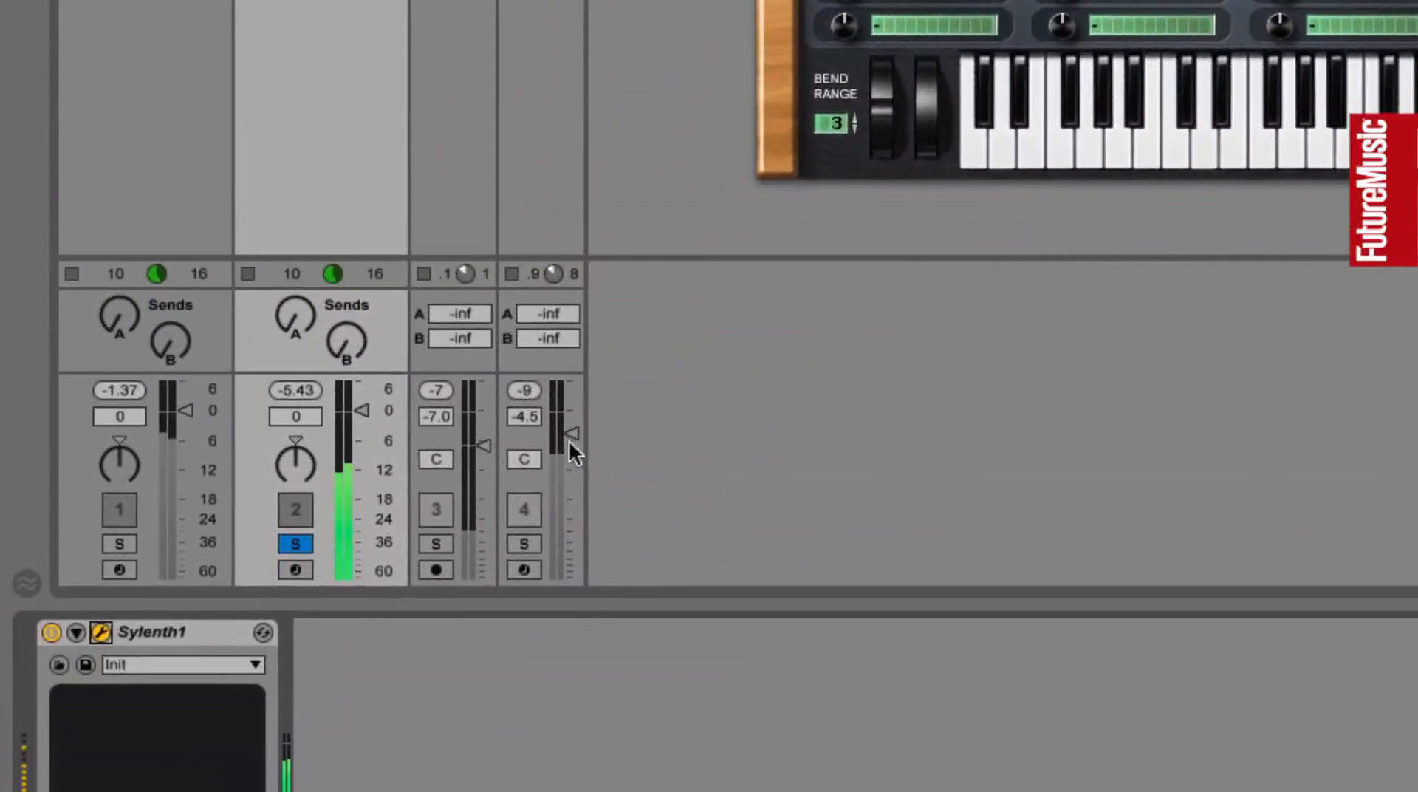
Unsolo the Bass layer track and switch it off and back on to compare the riff with and without it.
click(304, 543)
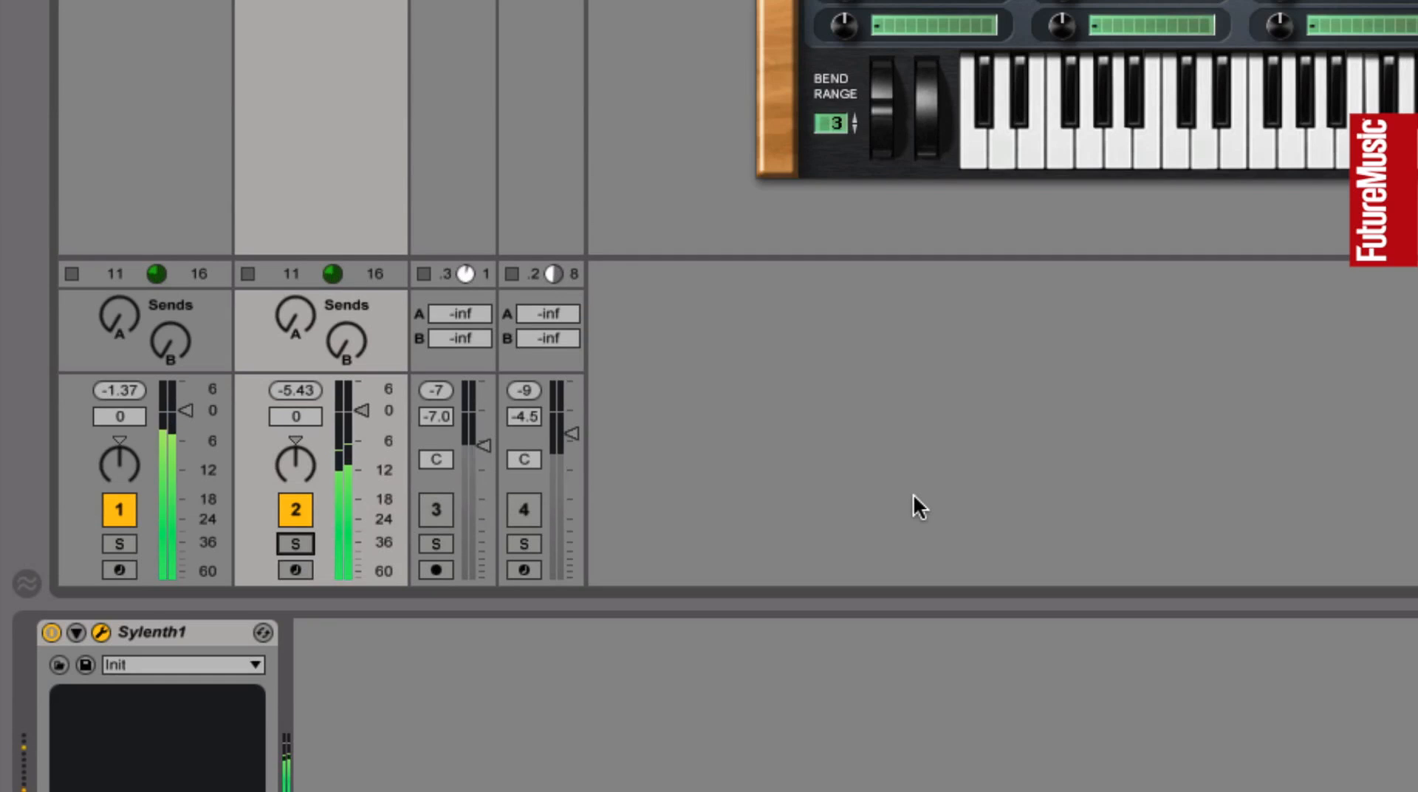
click(304, 507)
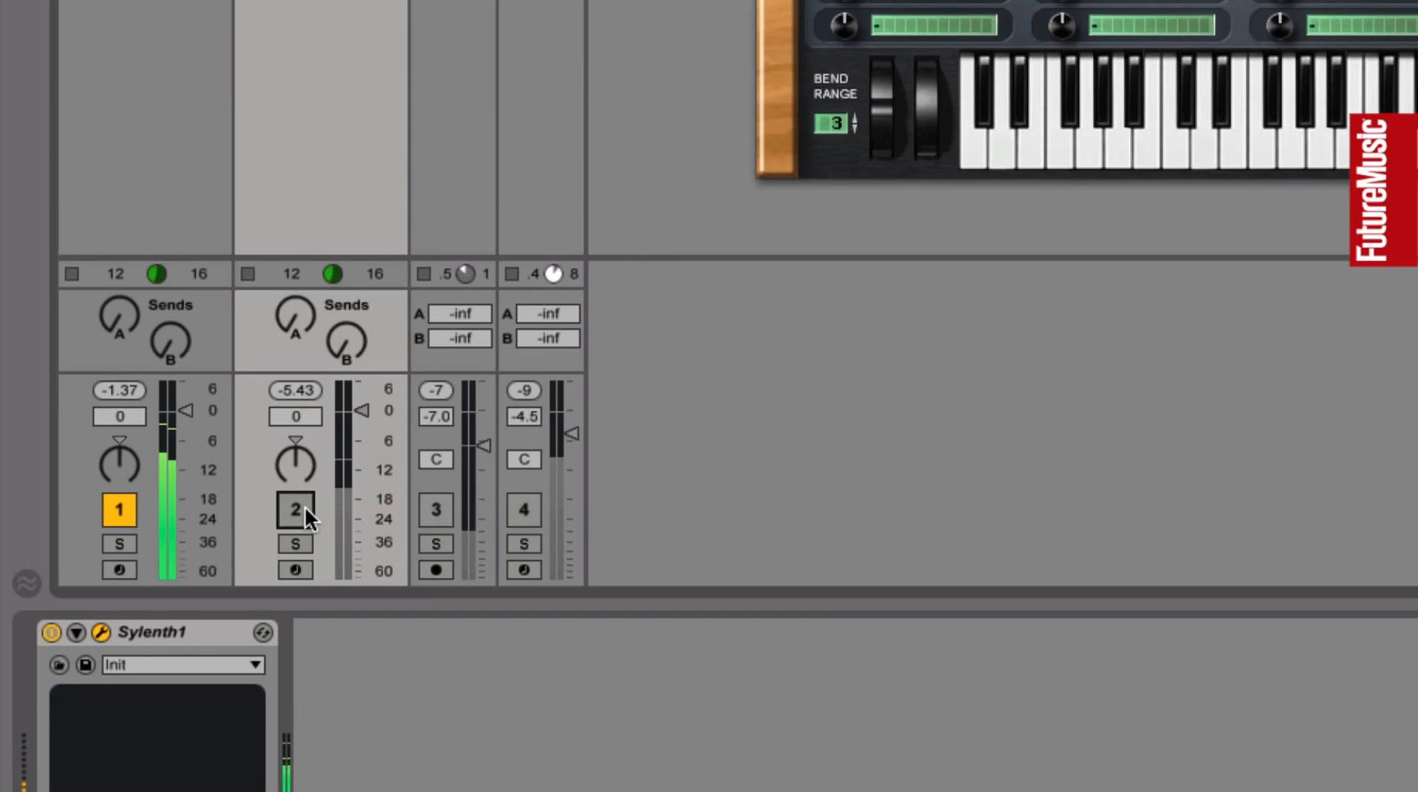
click(305, 506)
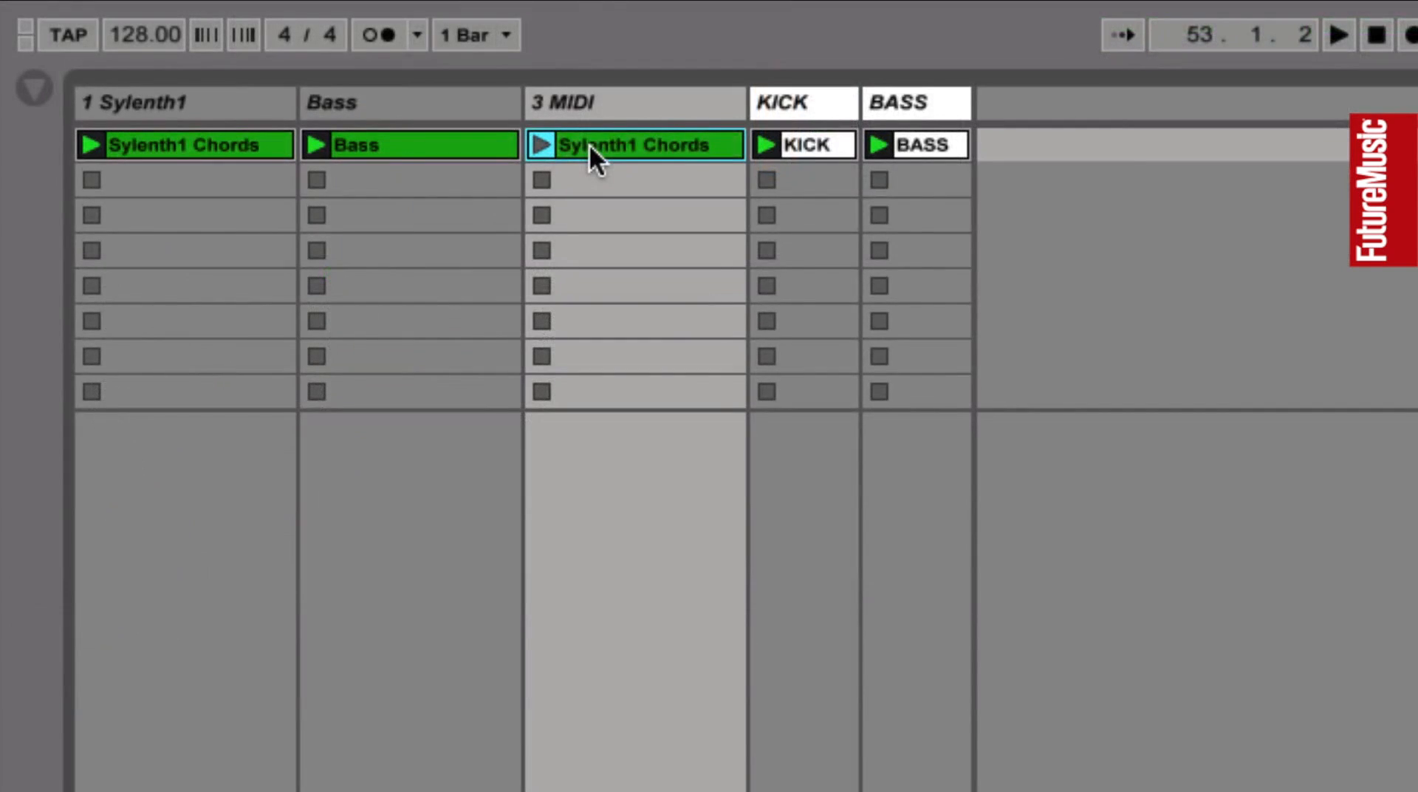
Rename the duplicated third chord clip and its MIDI track as Top Line.
text(Top Line)
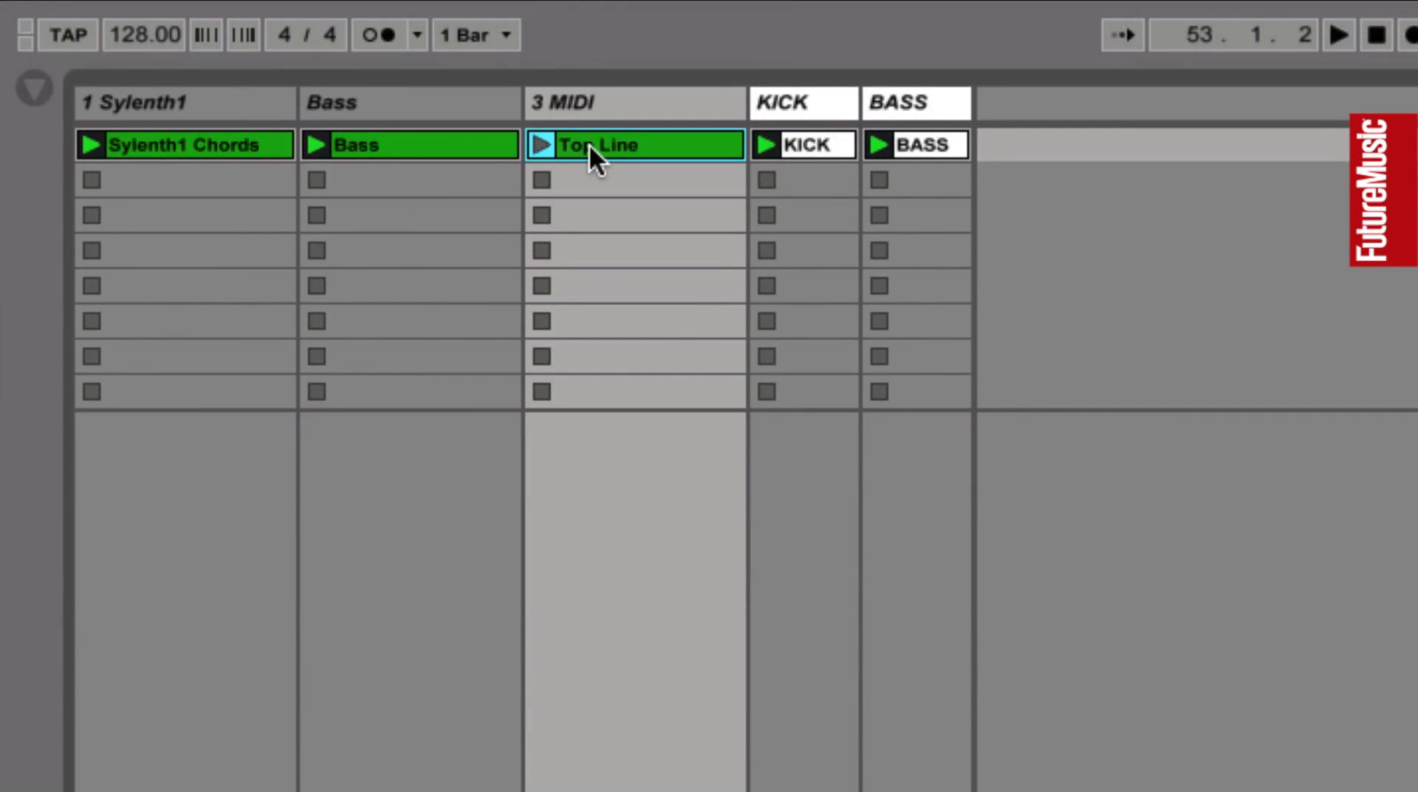
key(Return)
click(626, 113)
key(ctrl+r)
text(Top Li)
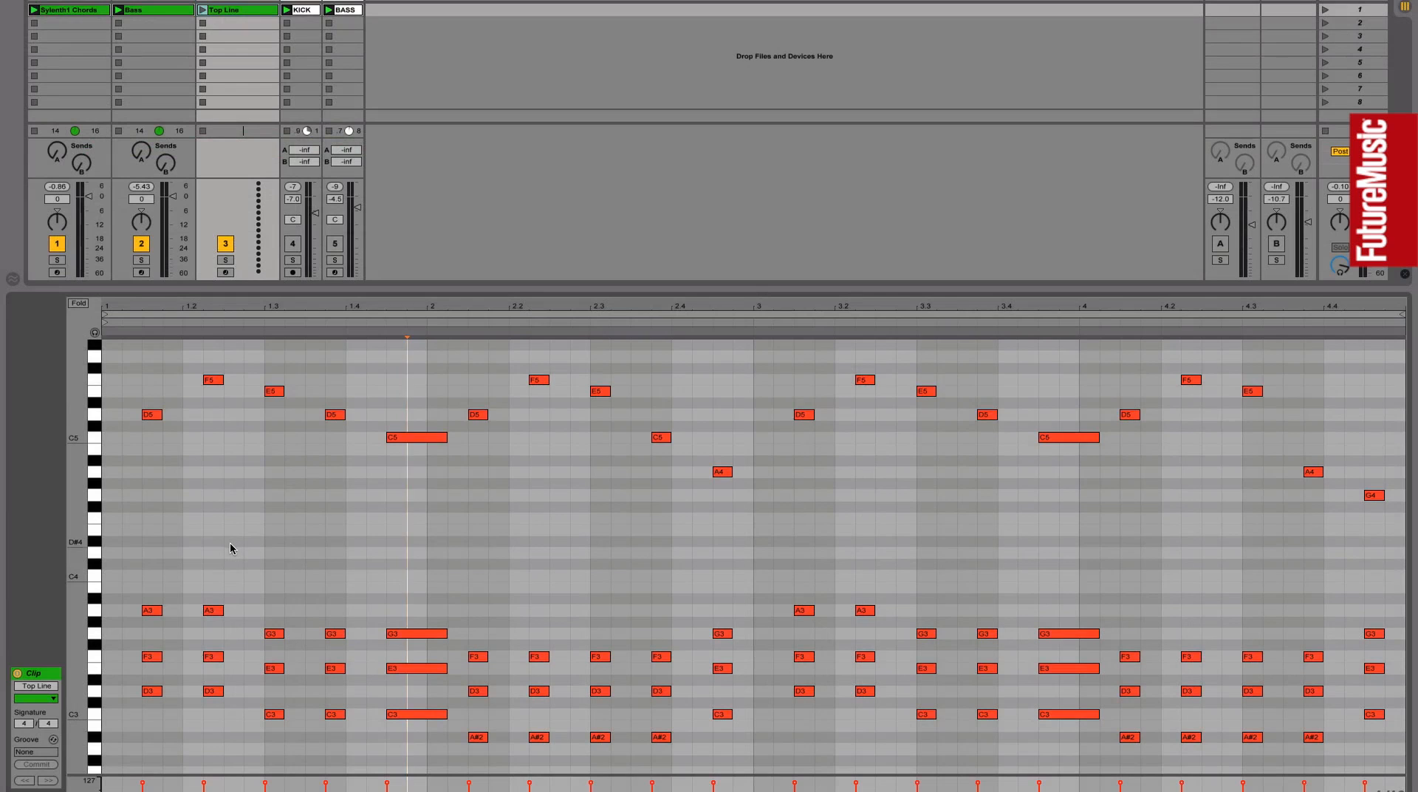
Delete all lower chord notes from the Top Line clip, keeping only the melody, and unsolo the track.
drag(123, 544, 1392, 768)
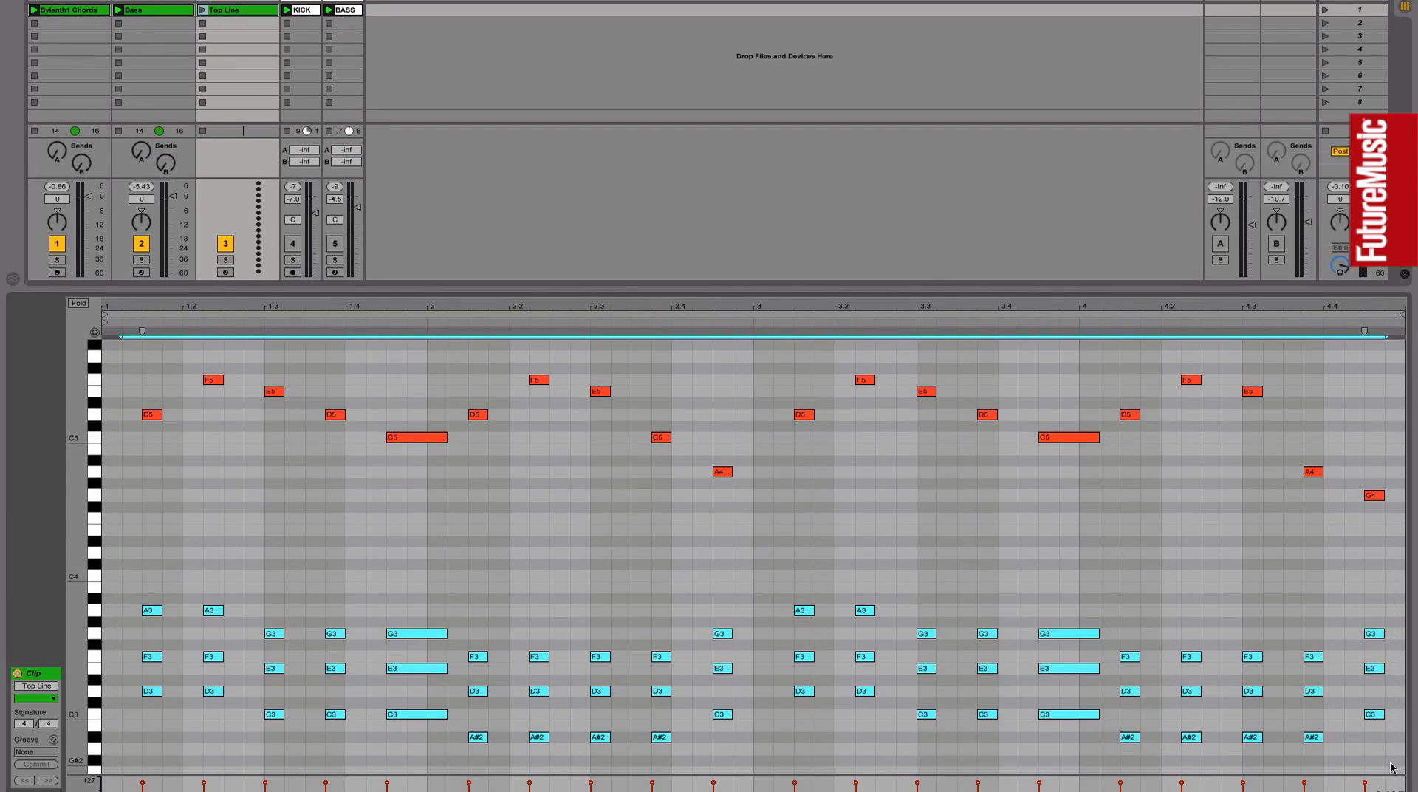
key(Delete)
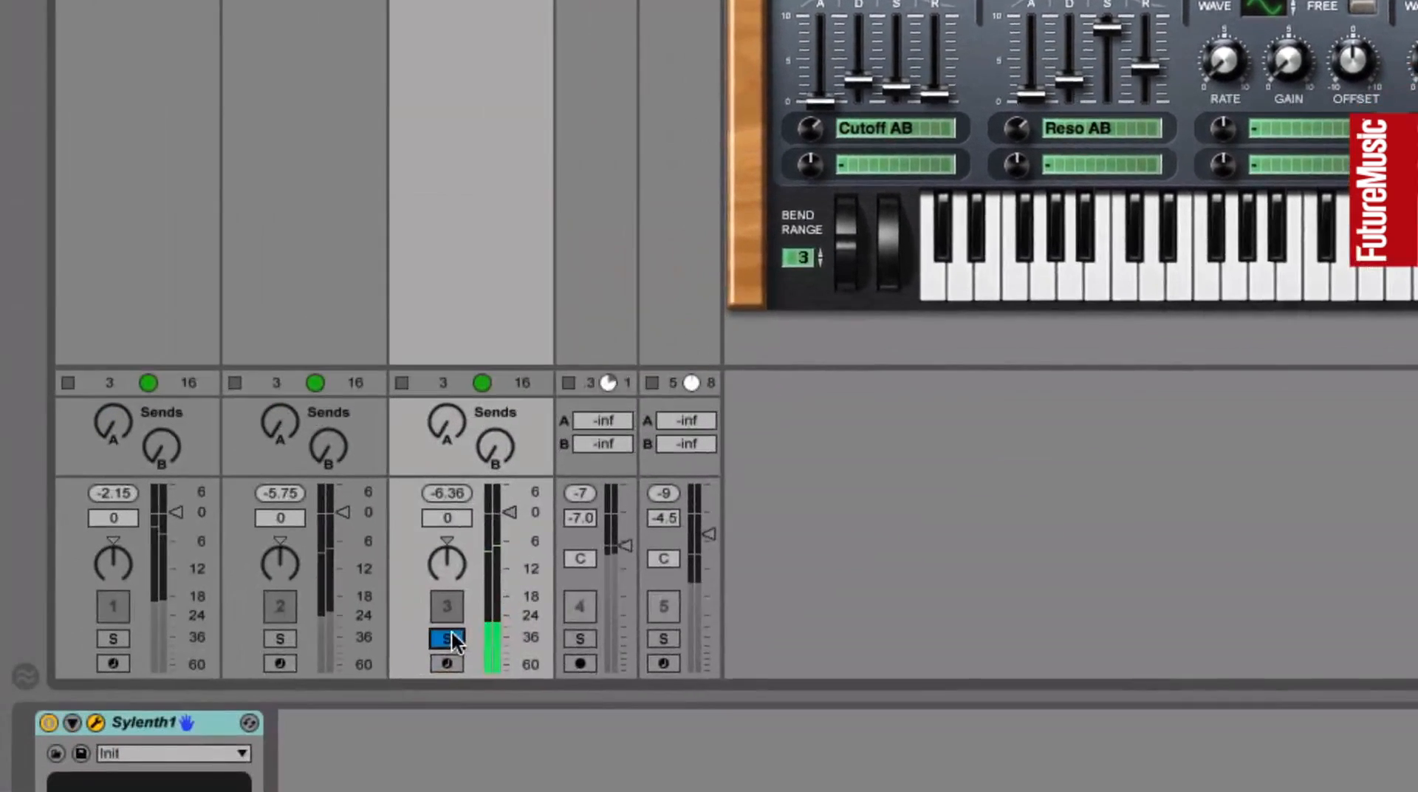
click(450, 635)
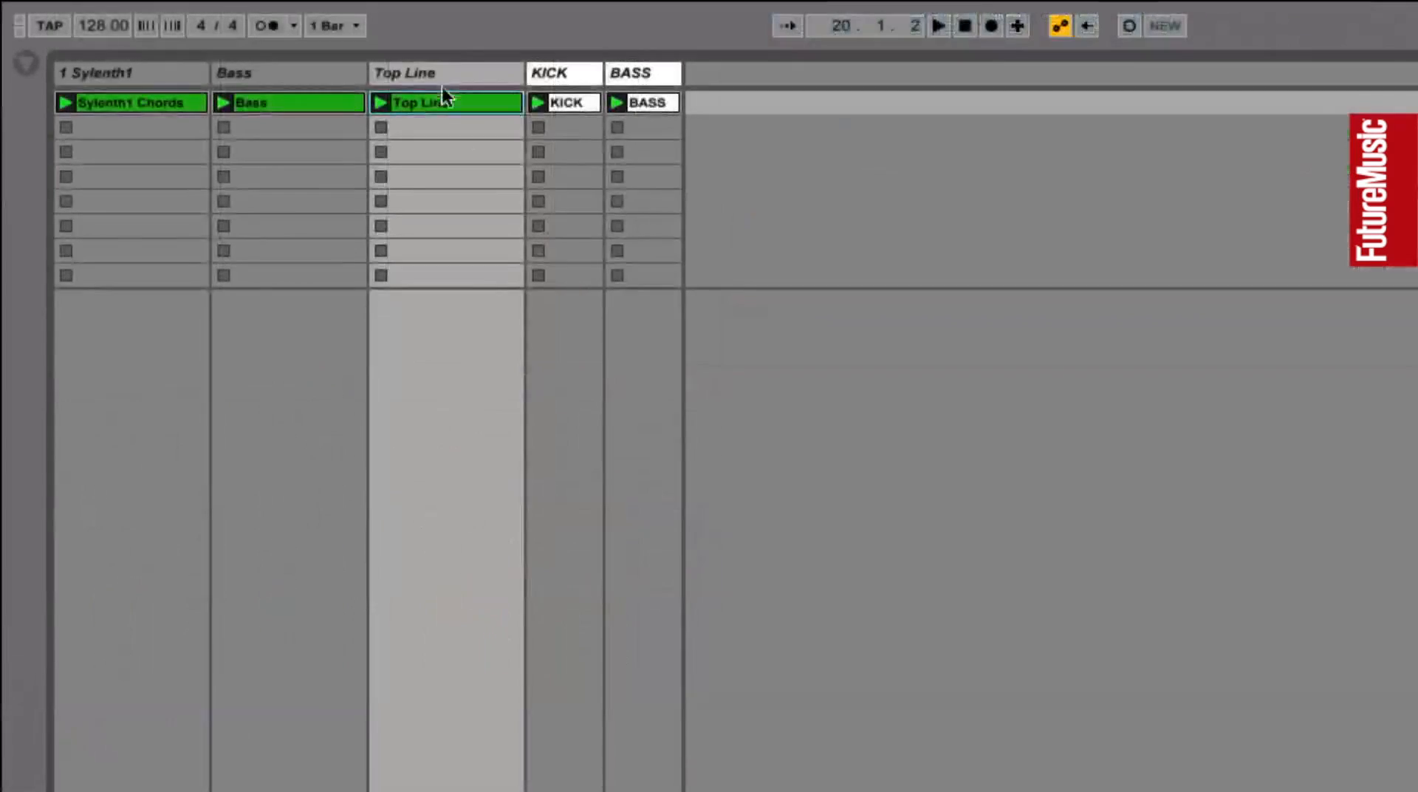
Group the Sylenth1, Bass and Top Line tracks.
click(428, 73)
shift+click(152, 69)
right_click(118, 72)
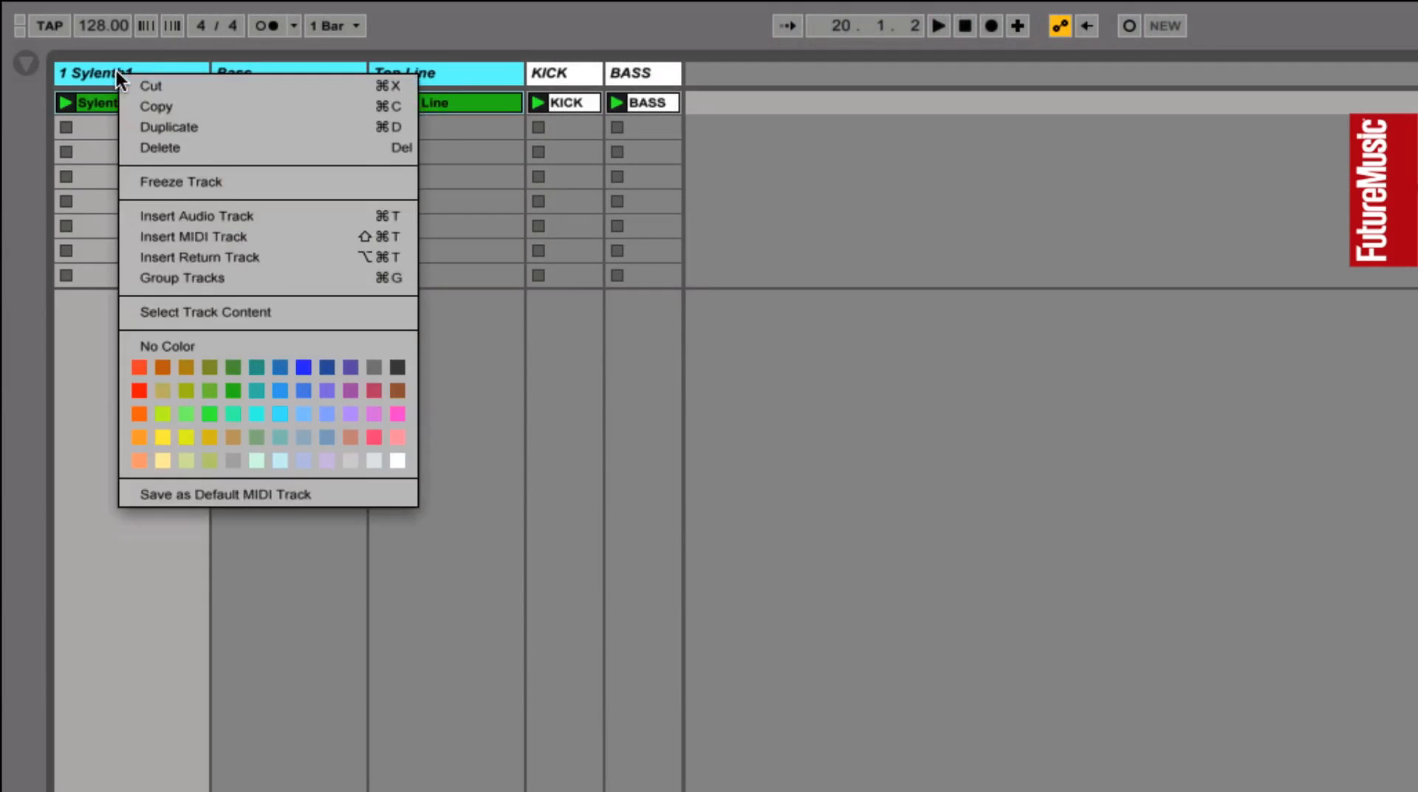
click(216, 278)
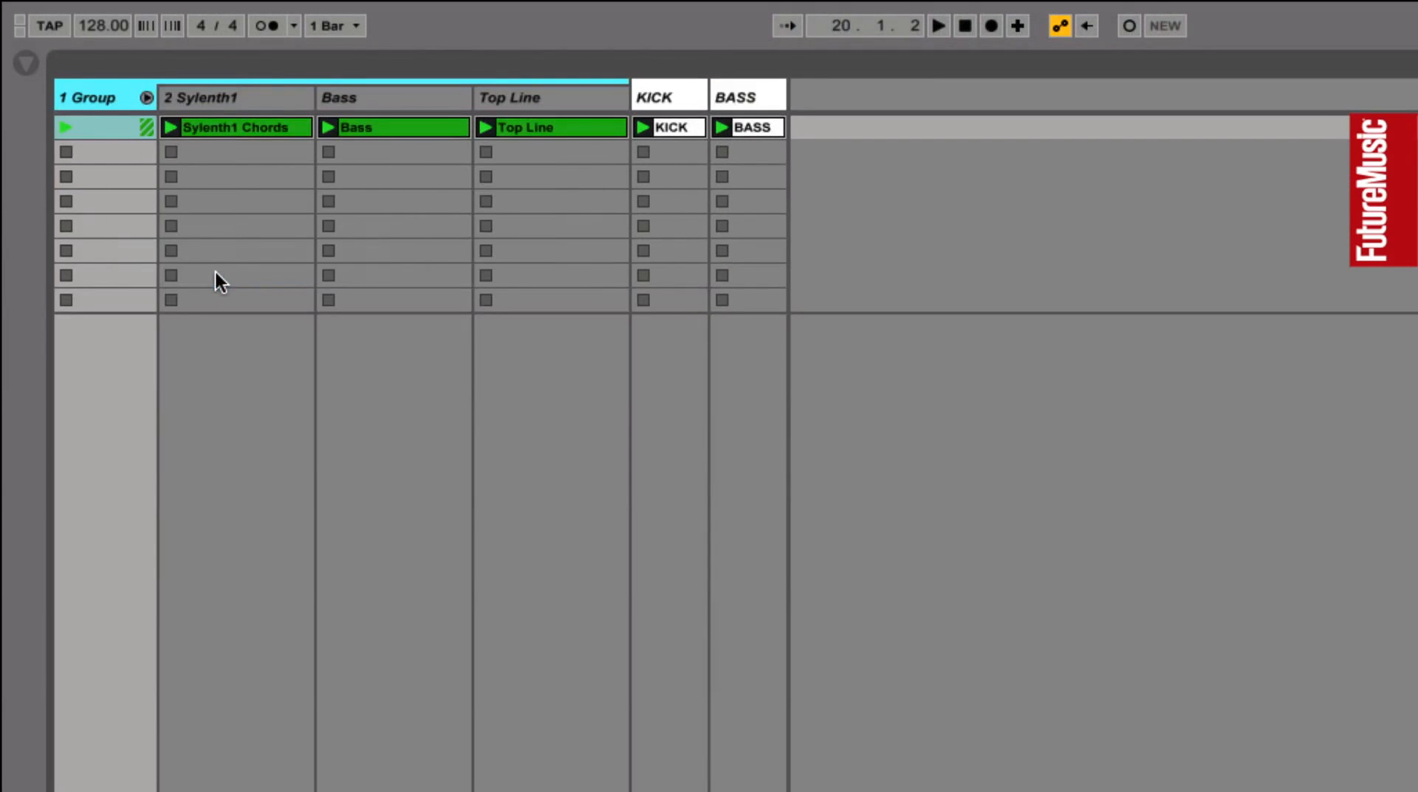
Name the track group RIFF and color it green.
key(ctrl+r)
text(RIFF)
right_click(113, 95)
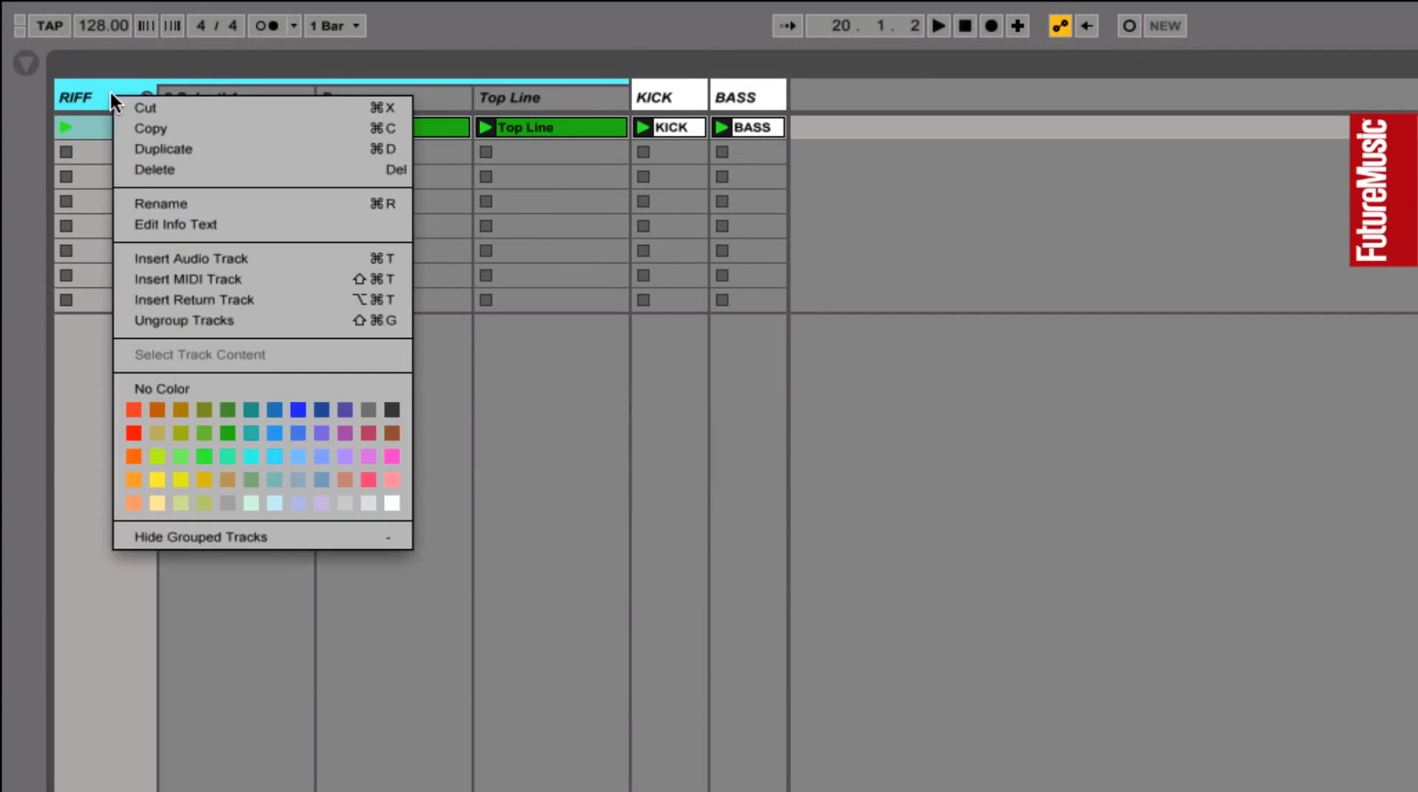
click(225, 433)
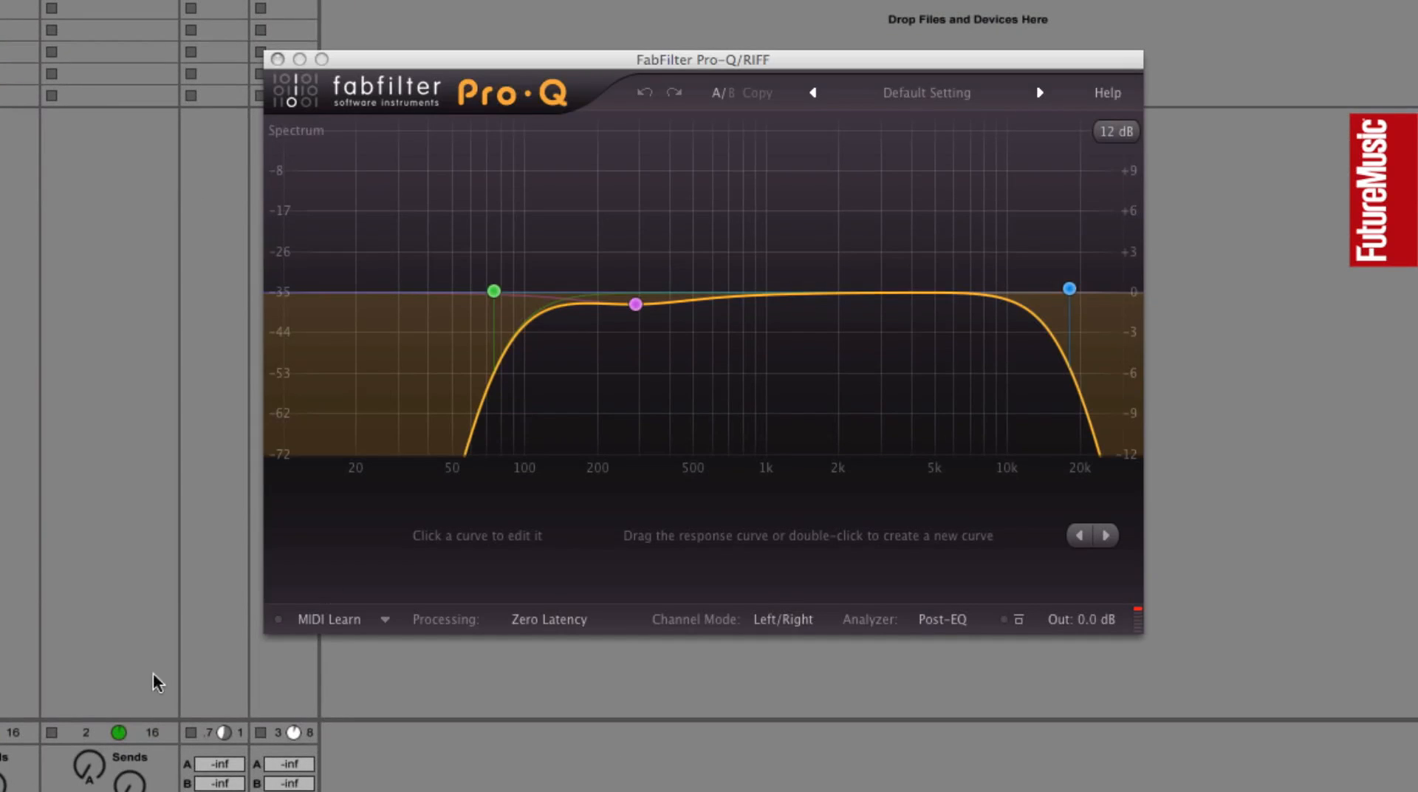
Play the riff to examine its spectrum against the RIFF group's FabFilter Pro-Q curve, and close the EQ window.
click(595, 56)
key(space)
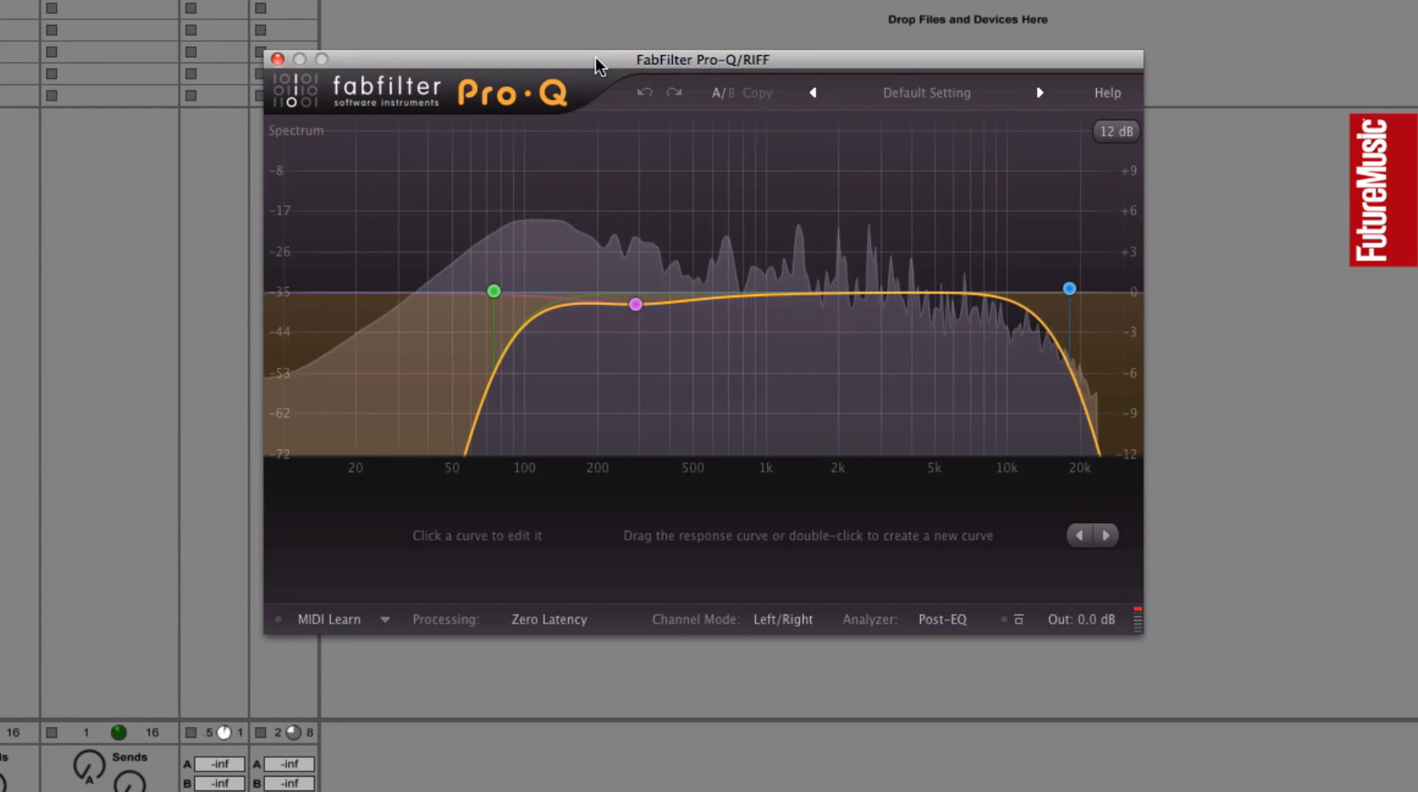
key(space)
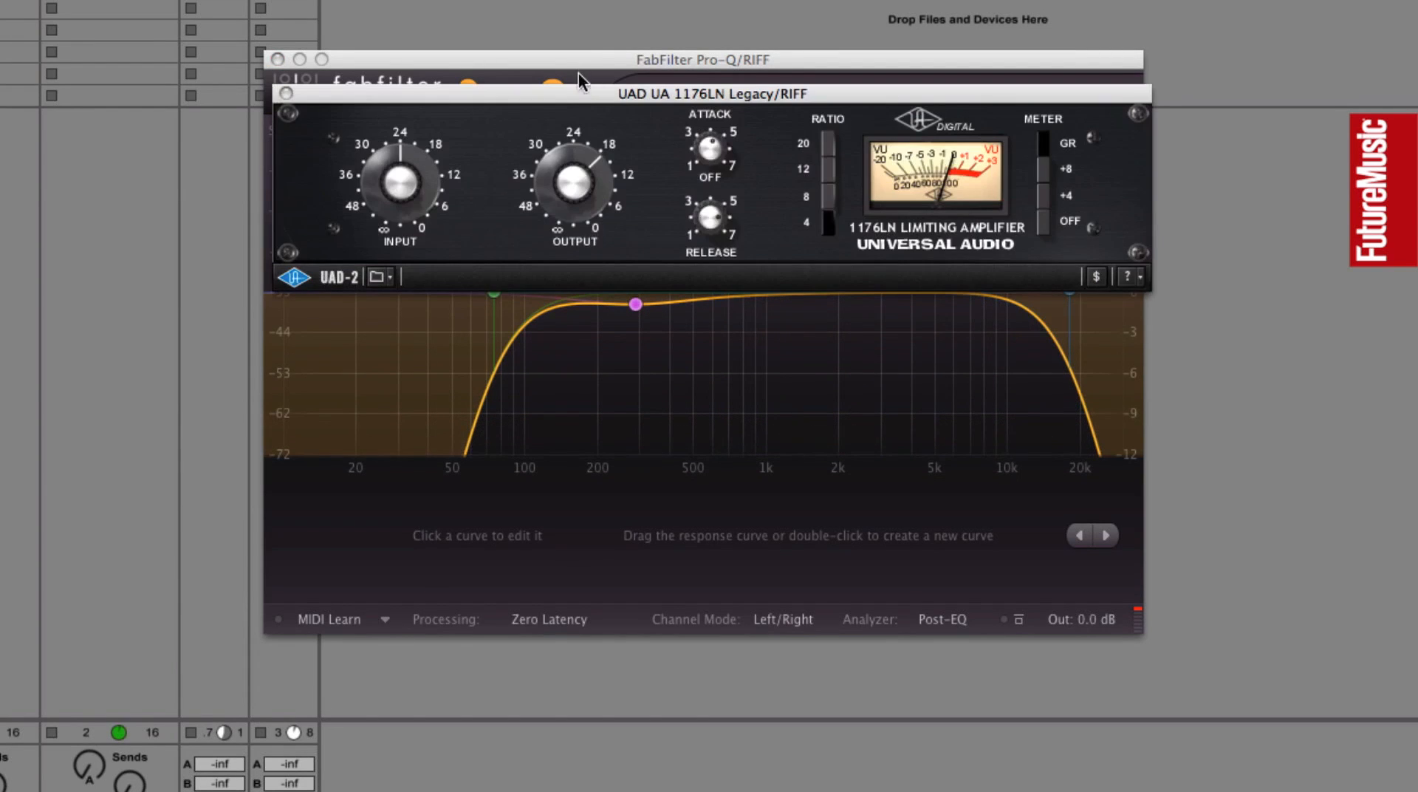
click(278, 58)
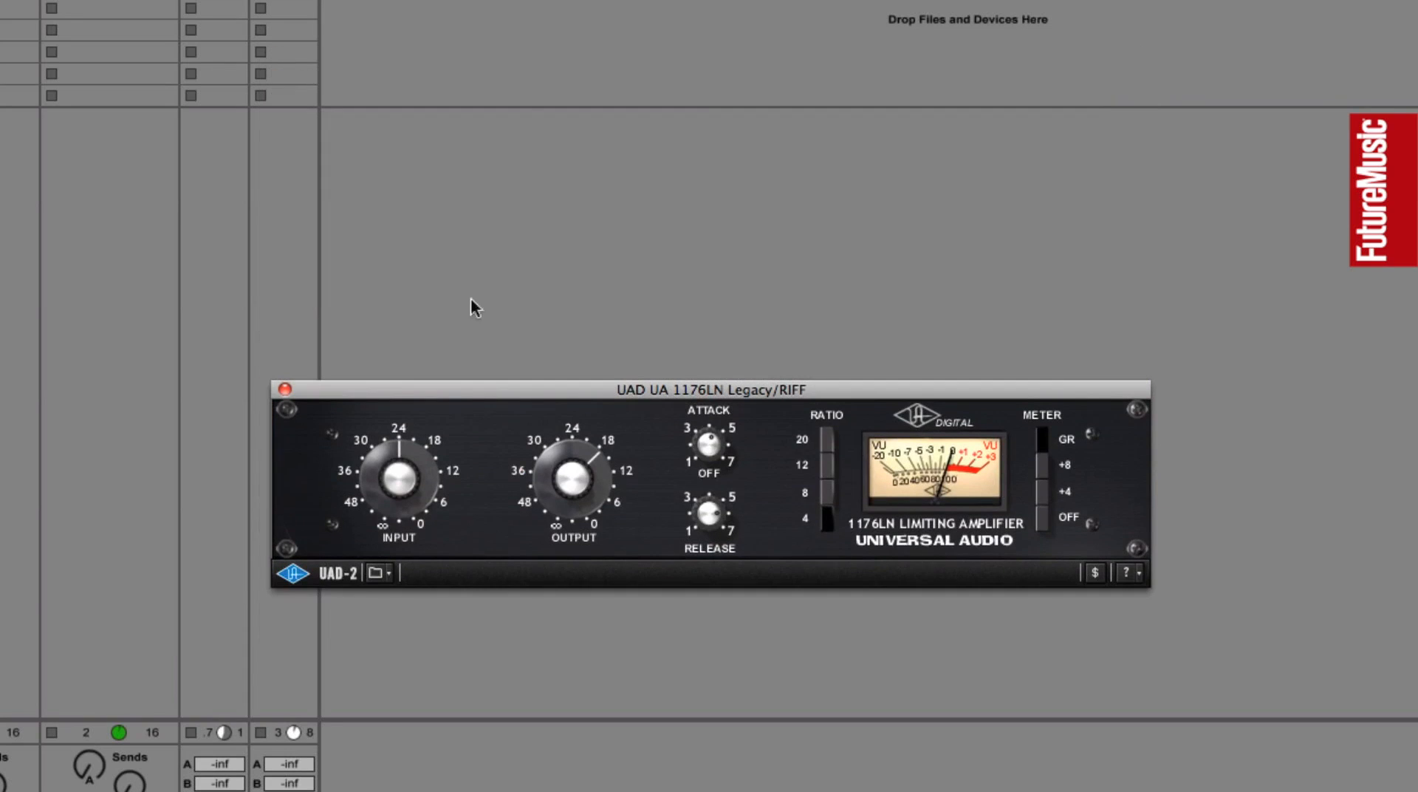
Examine the UAD 1176LN and UAD Precision Limiter settings and gain reduction on the RIFF group, closing both plug-in windows.
drag(533, 397, 530, 319)
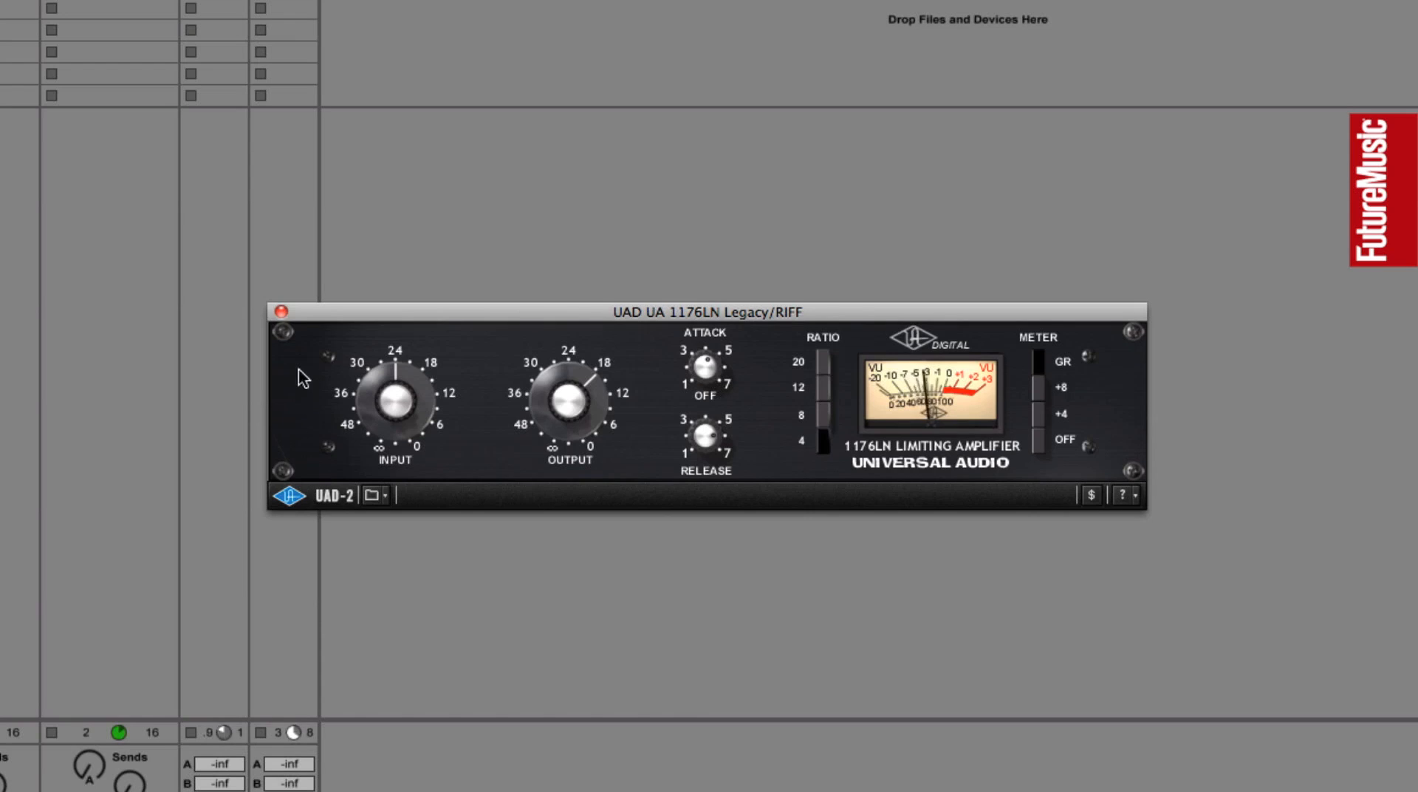
click(281, 311)
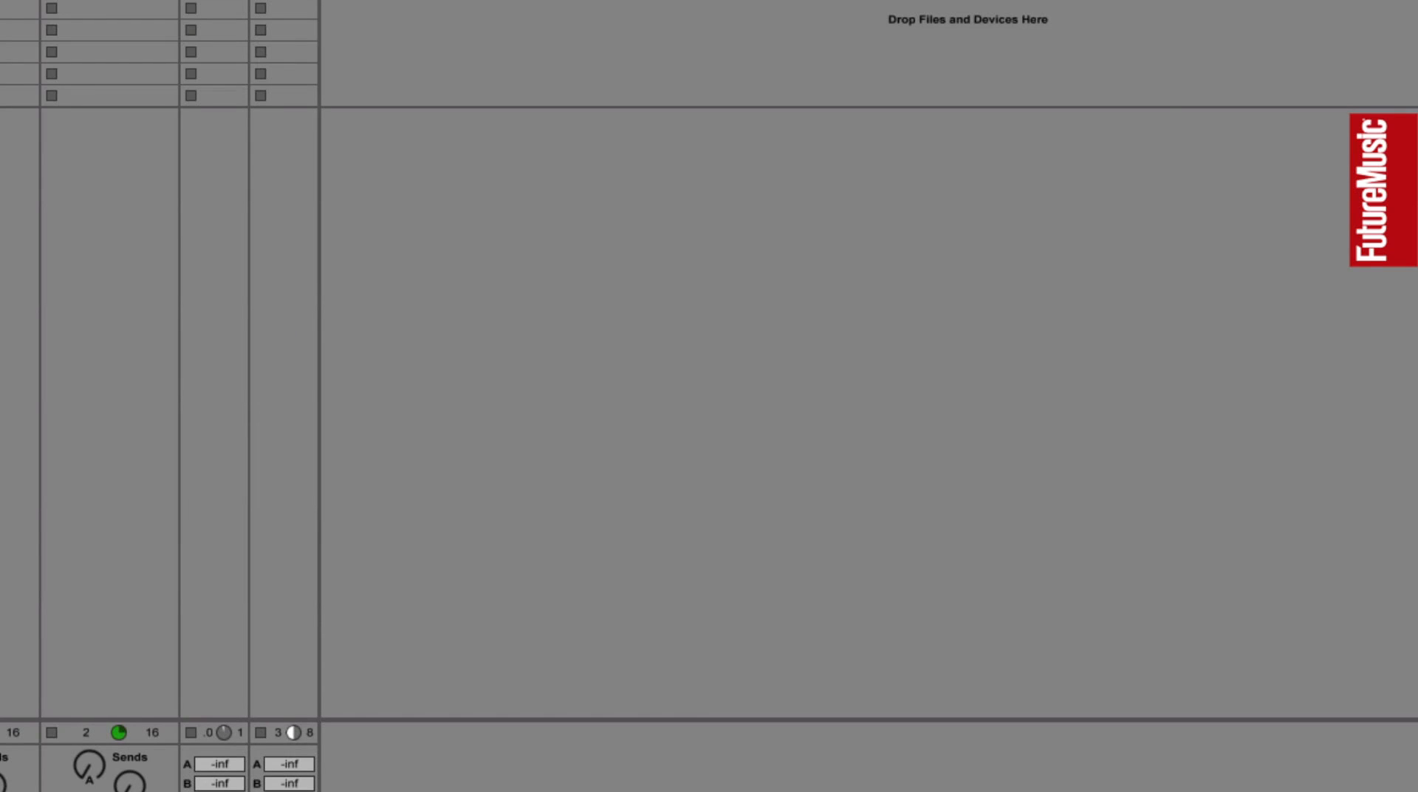
drag(579, 103, 668, 226)
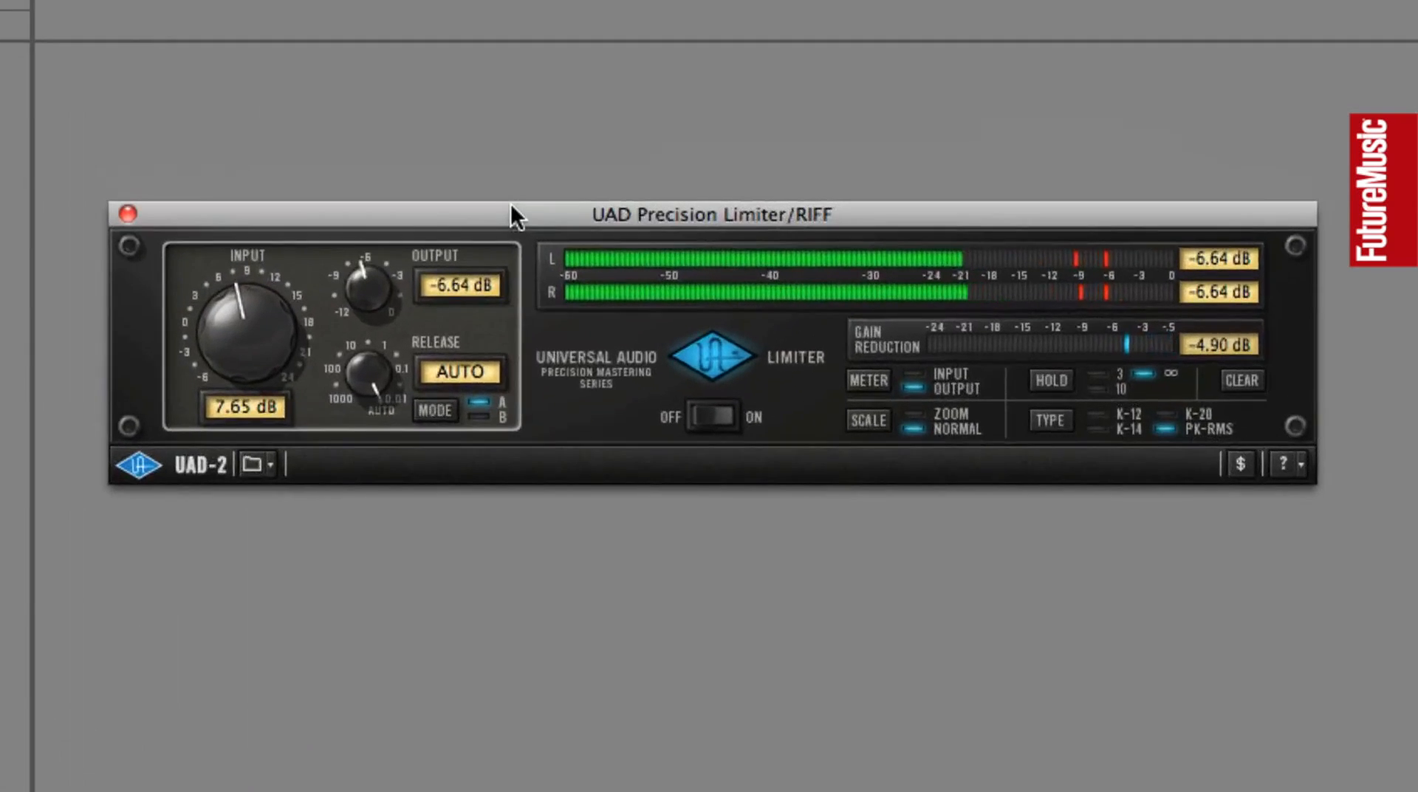
drag(511, 205, 498, 214)
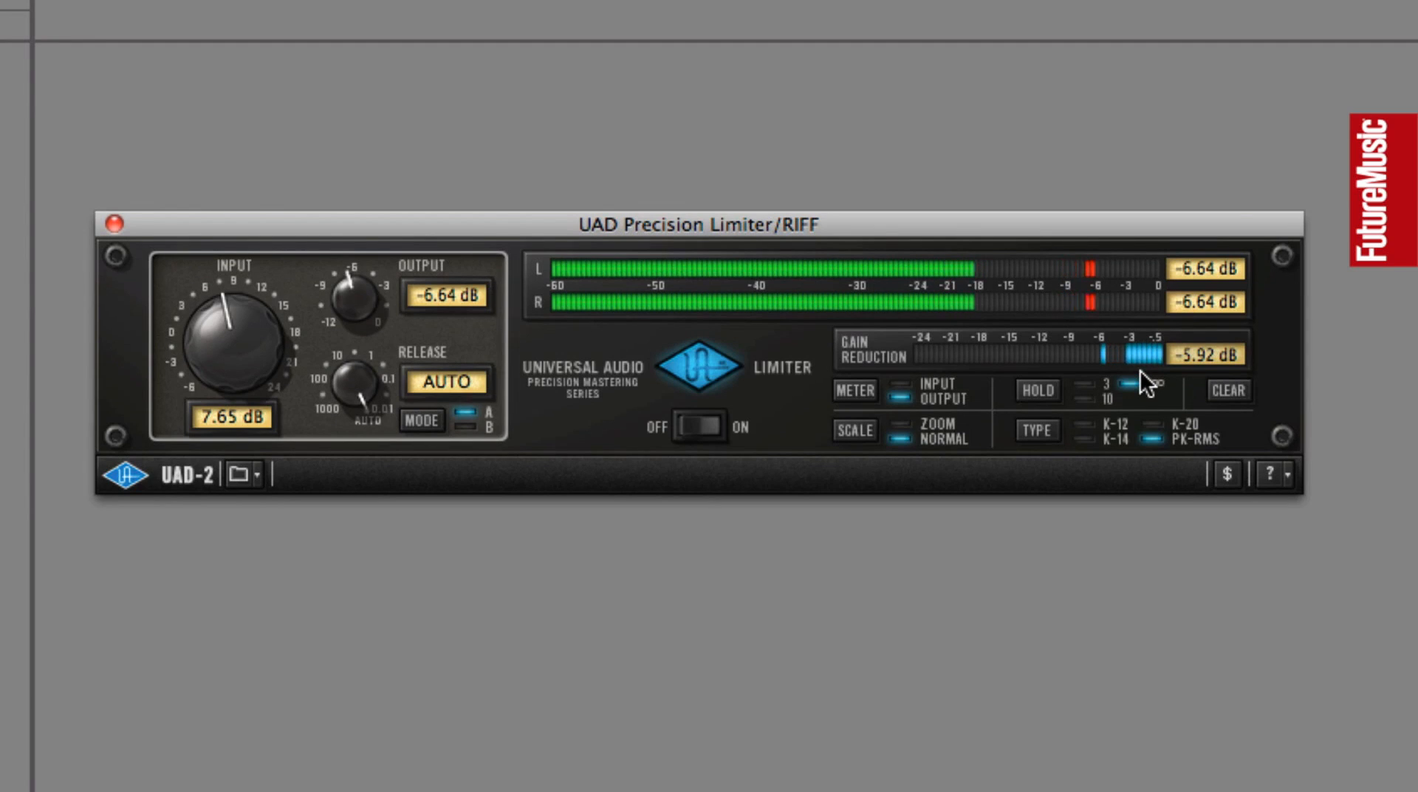
click(117, 225)
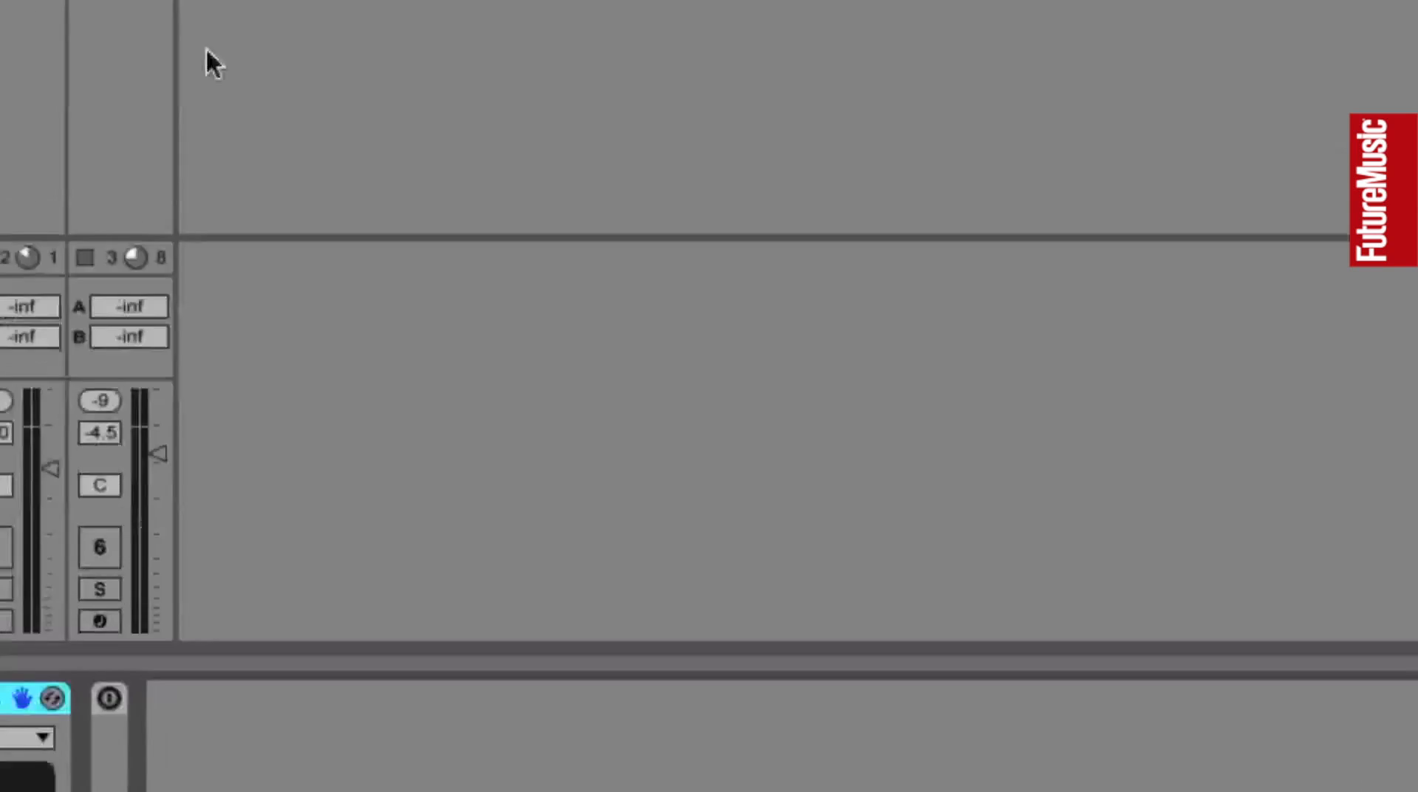
Turn on the RIFF group's Compressor with KICK as its sidechain source, and stop playback after auditioning it.
double_click(197, 381)
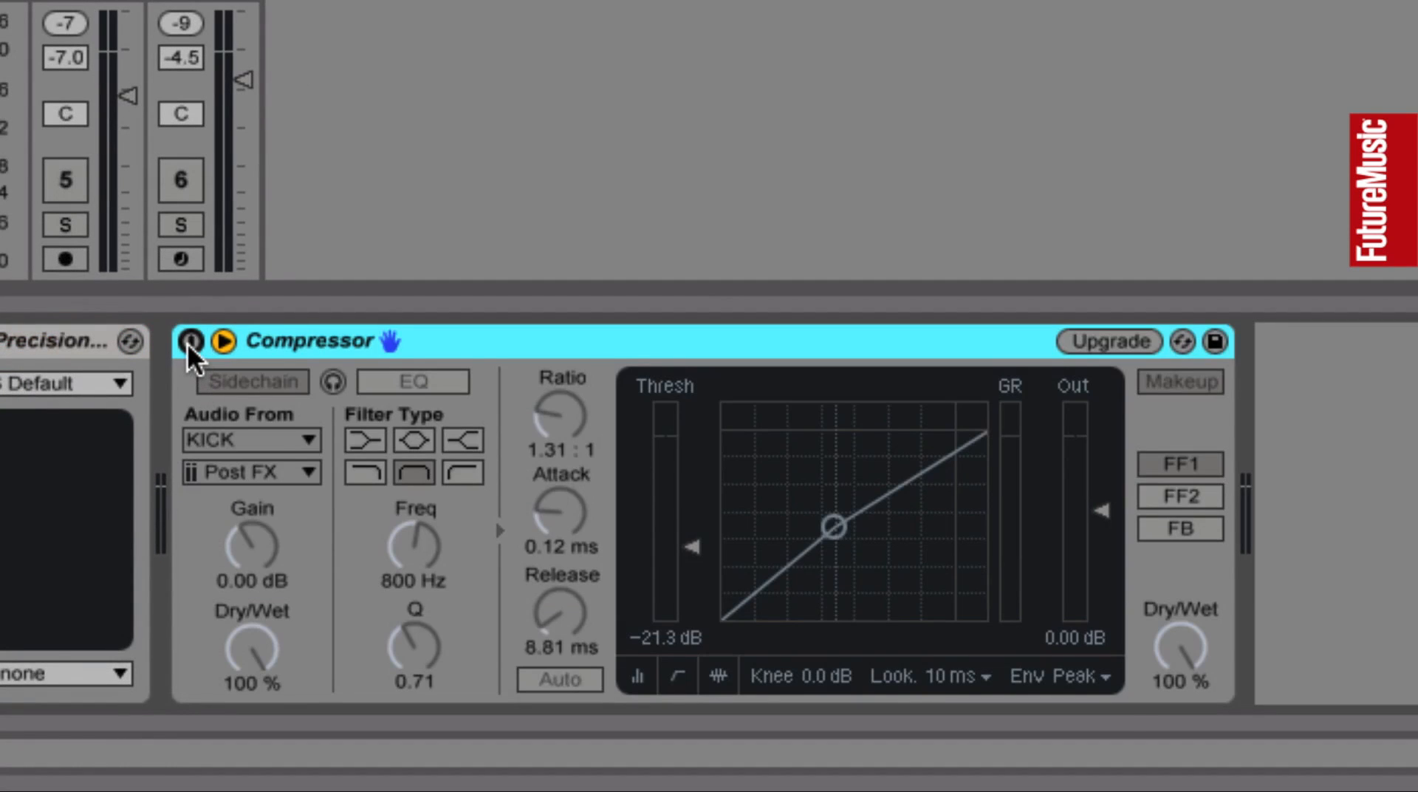
click(190, 341)
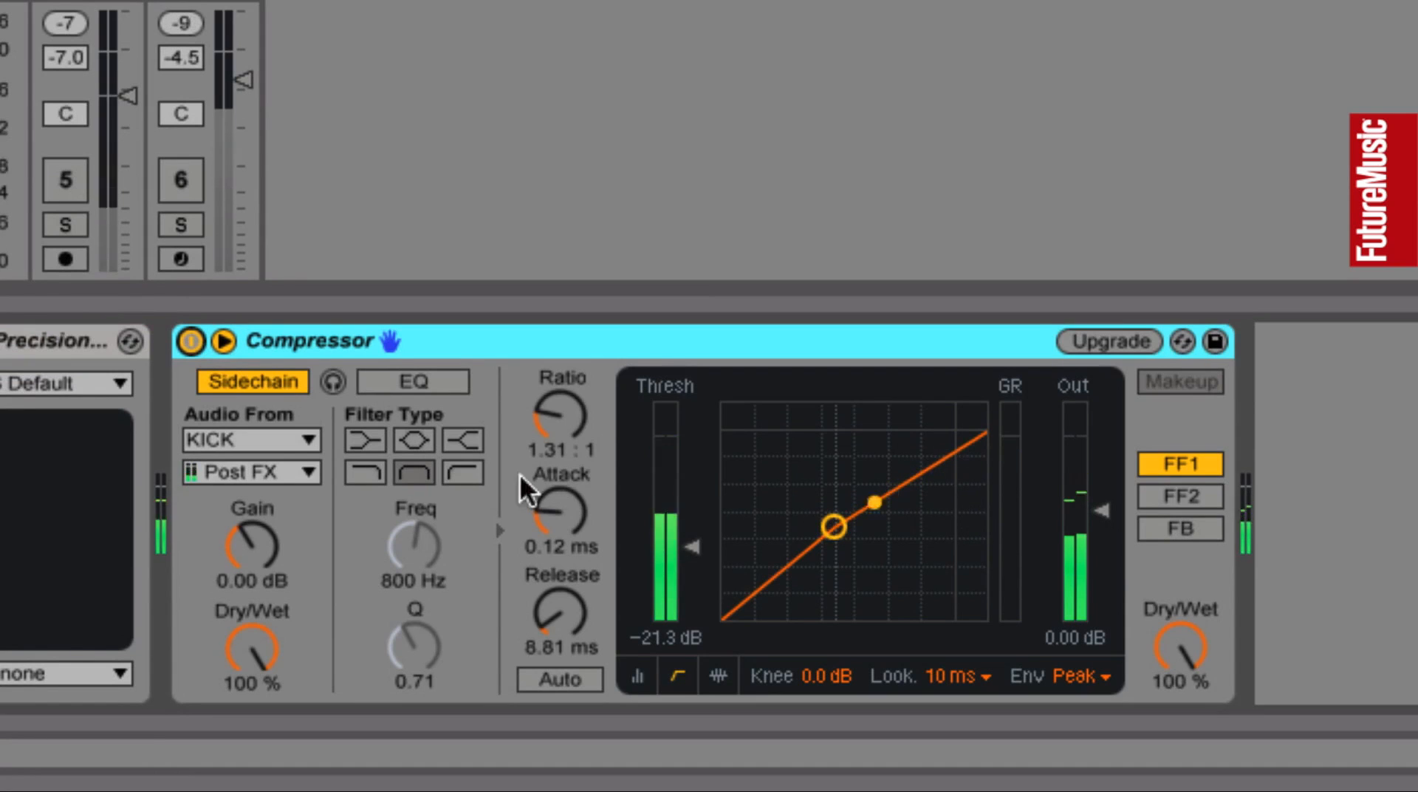
click(255, 442)
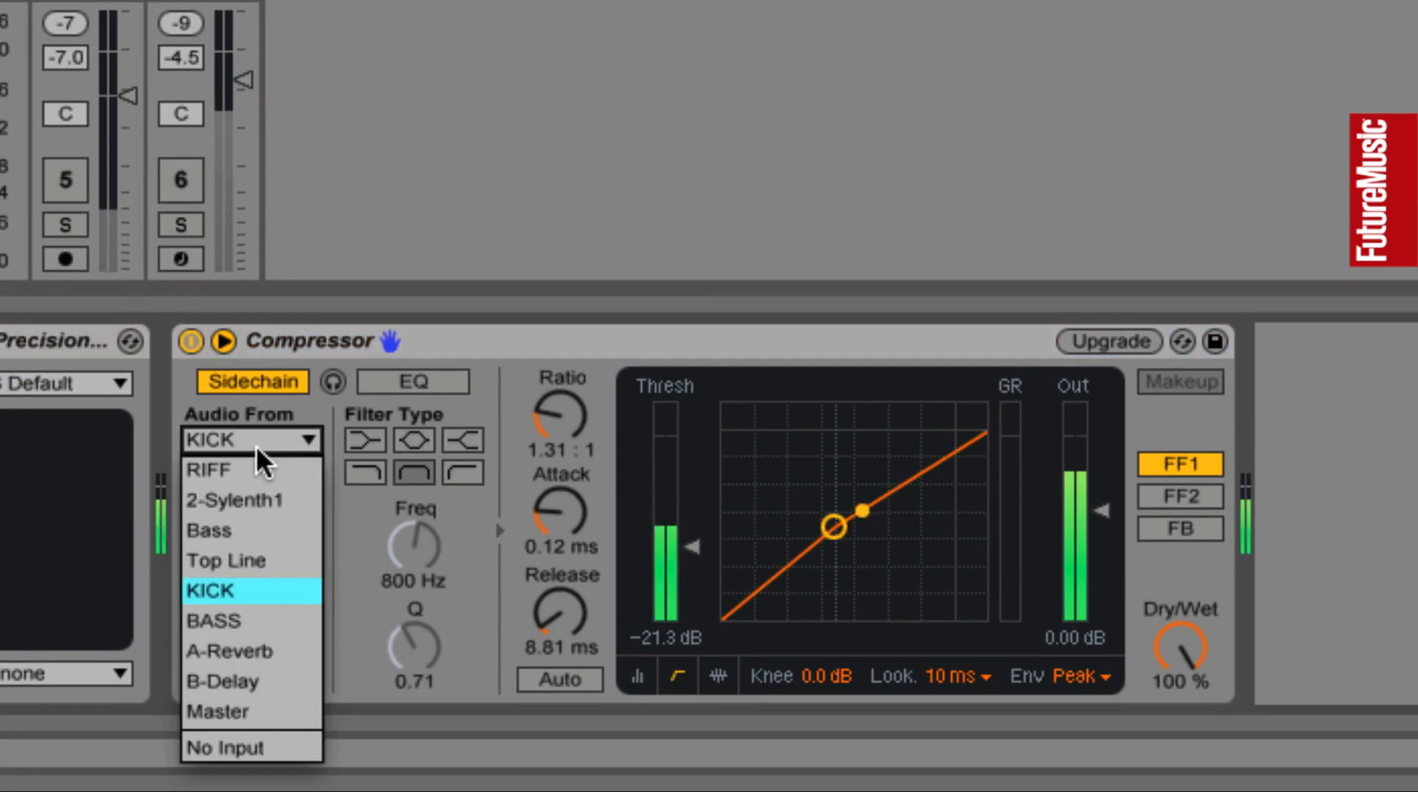
click(251, 591)
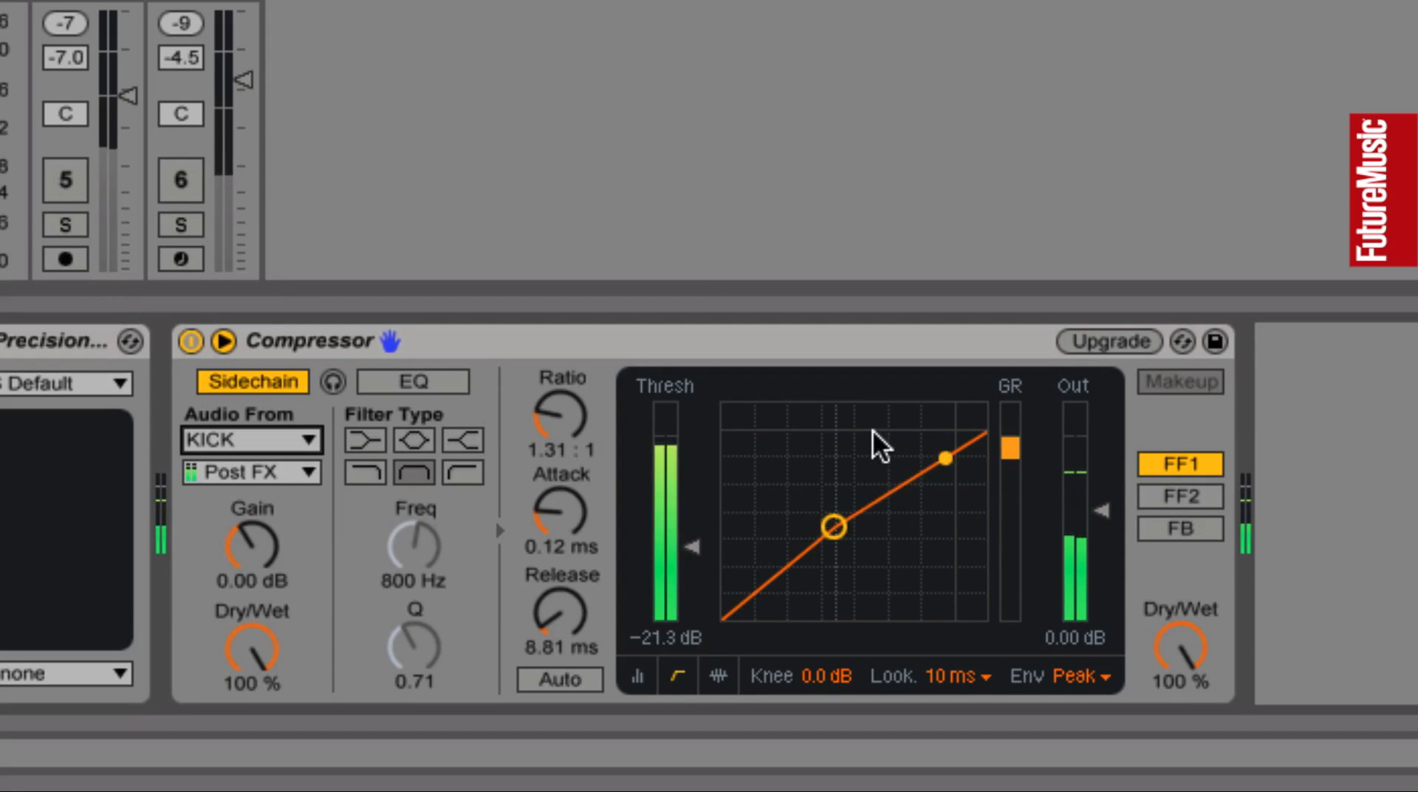
key(space)
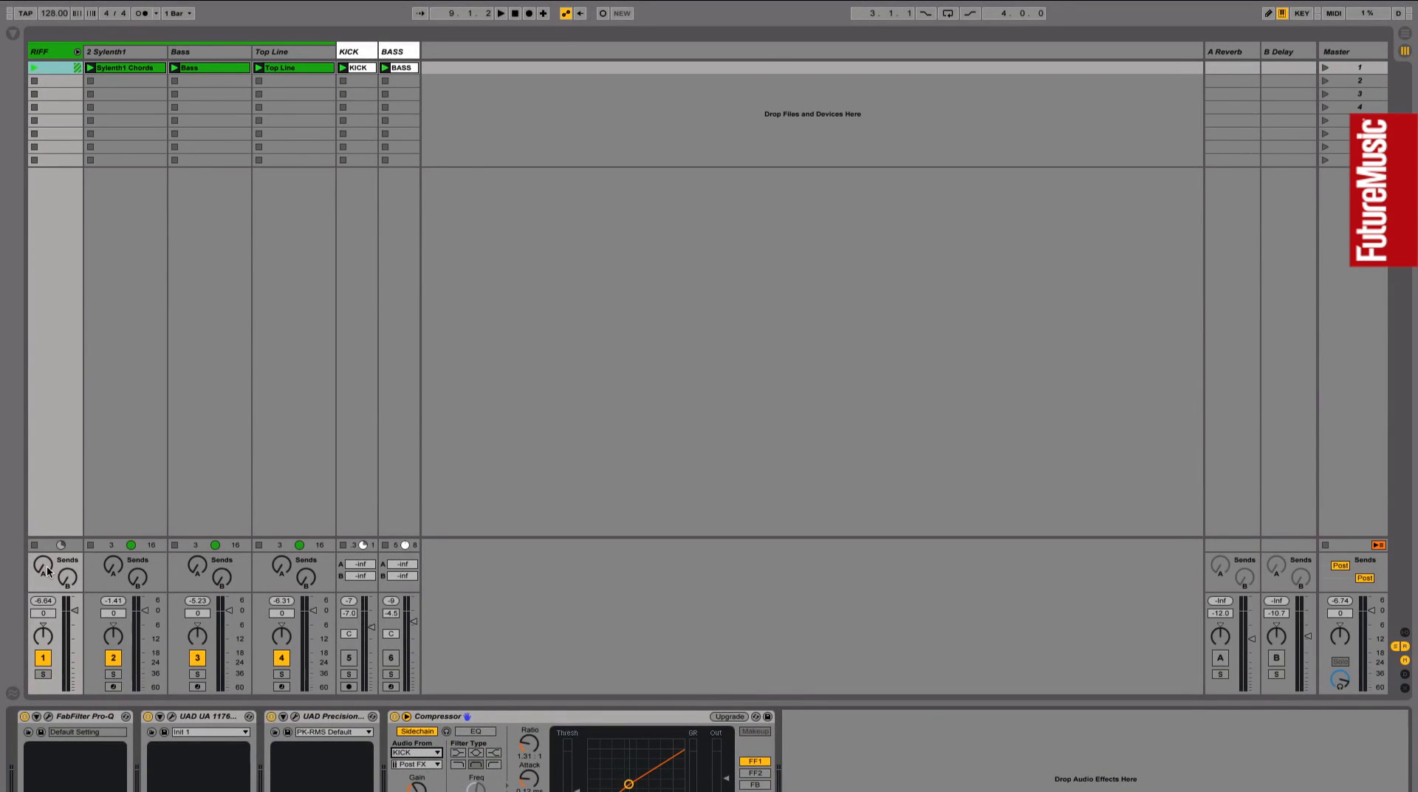
Raise the RIFF group's send A, activate the A Reverb return and play the riff with that return selected.
drag(46, 565, 47, 550)
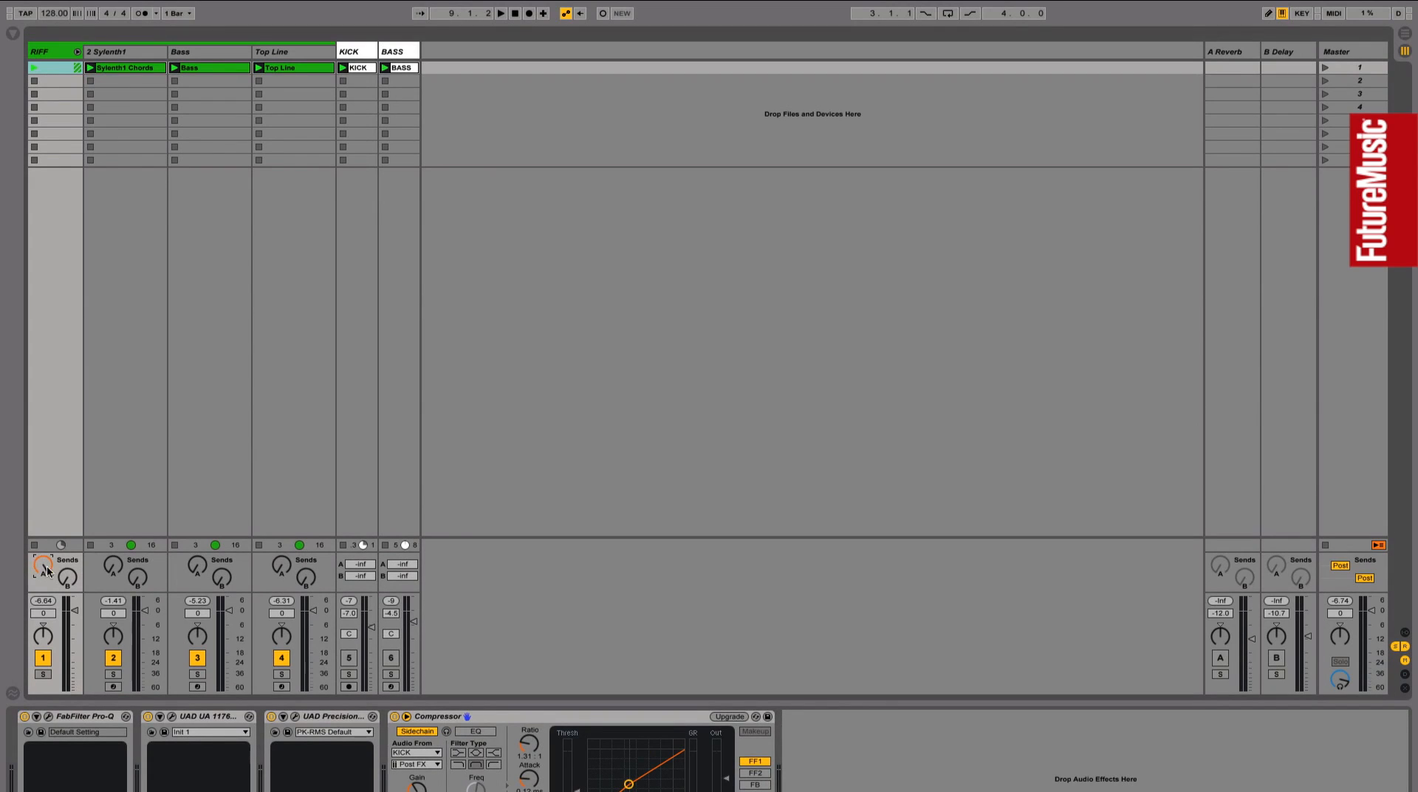
click(1220, 657)
key(space)
click(1232, 115)
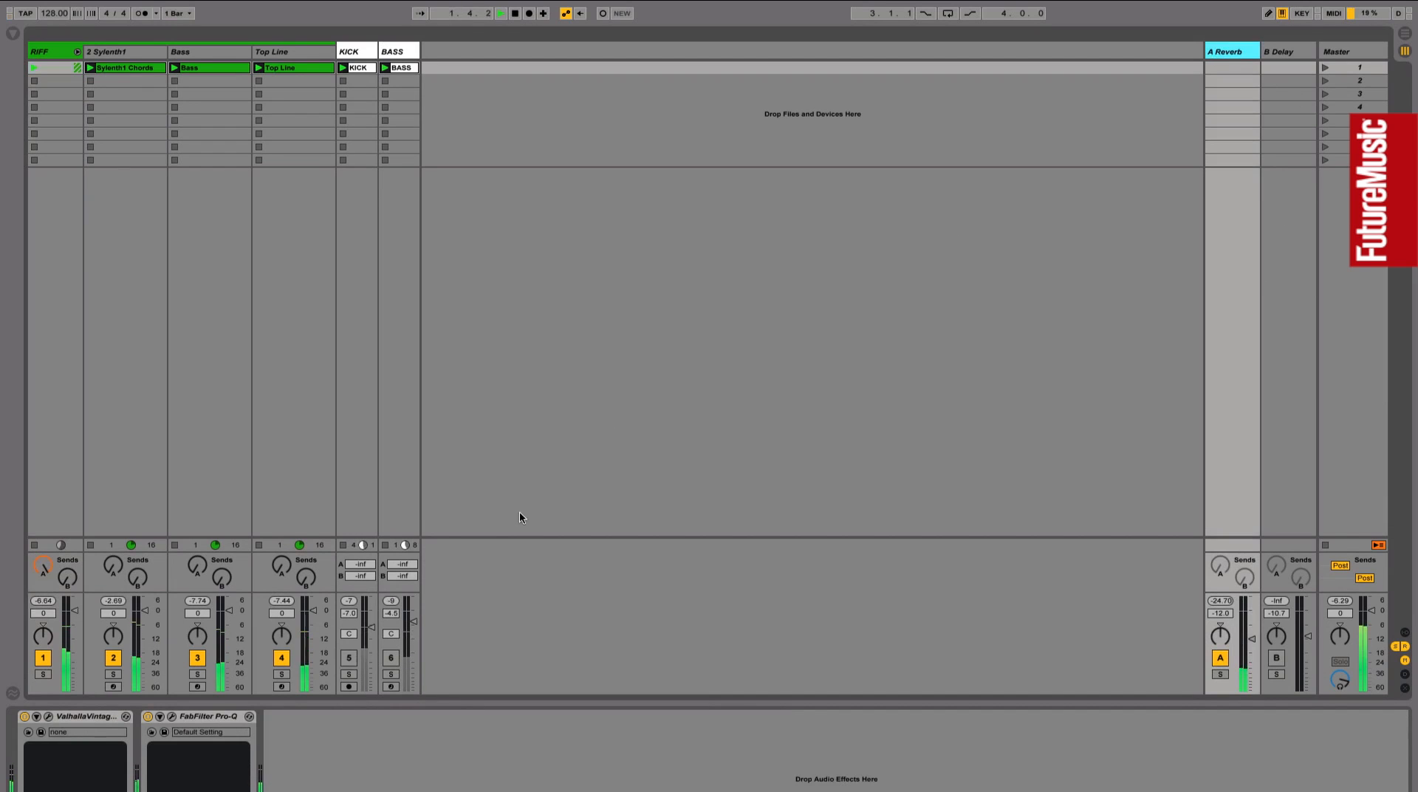
Examine the ValhallaVintageVerb settings on the A Reverb return while the riff plays, and close the plug-in window.
click(48, 715)
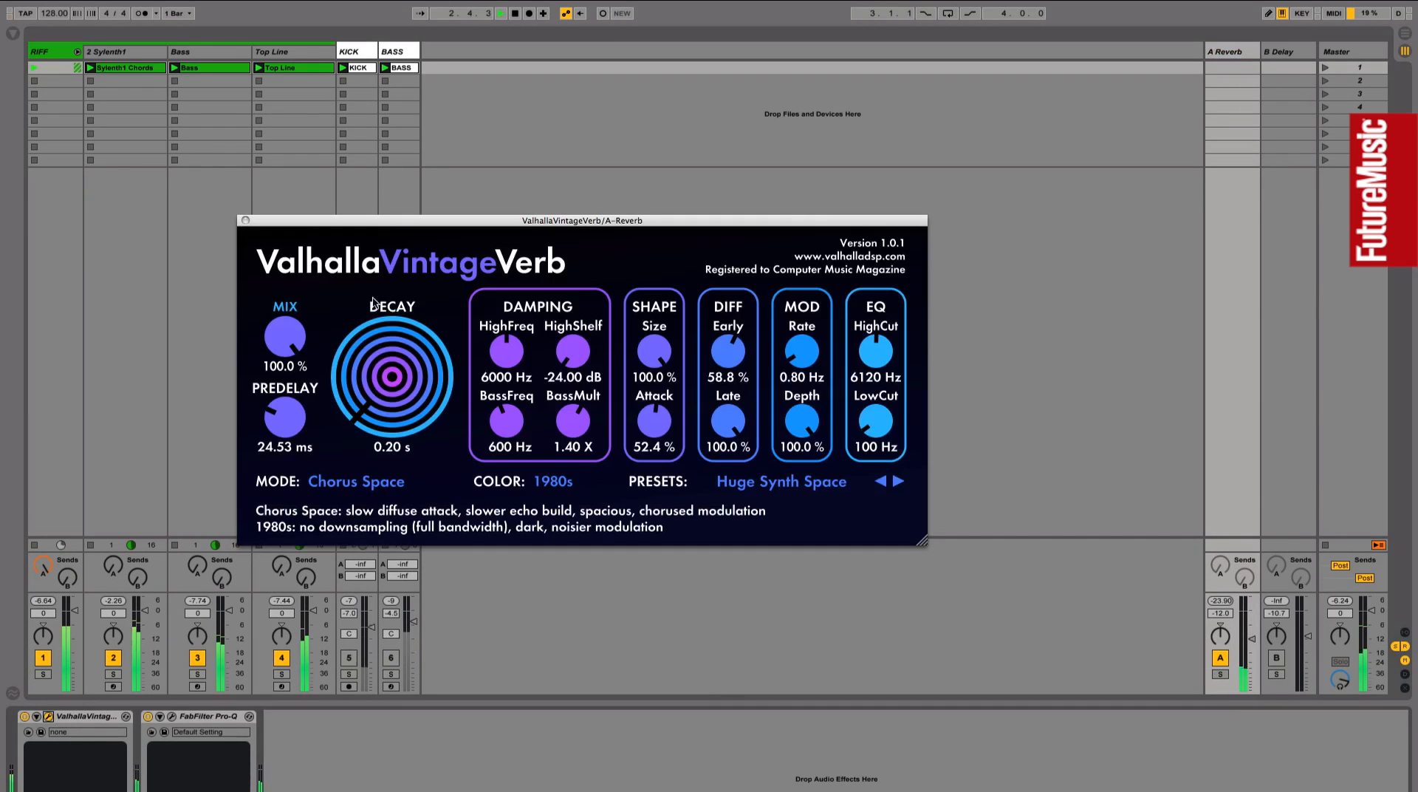
drag(428, 221, 487, 193)
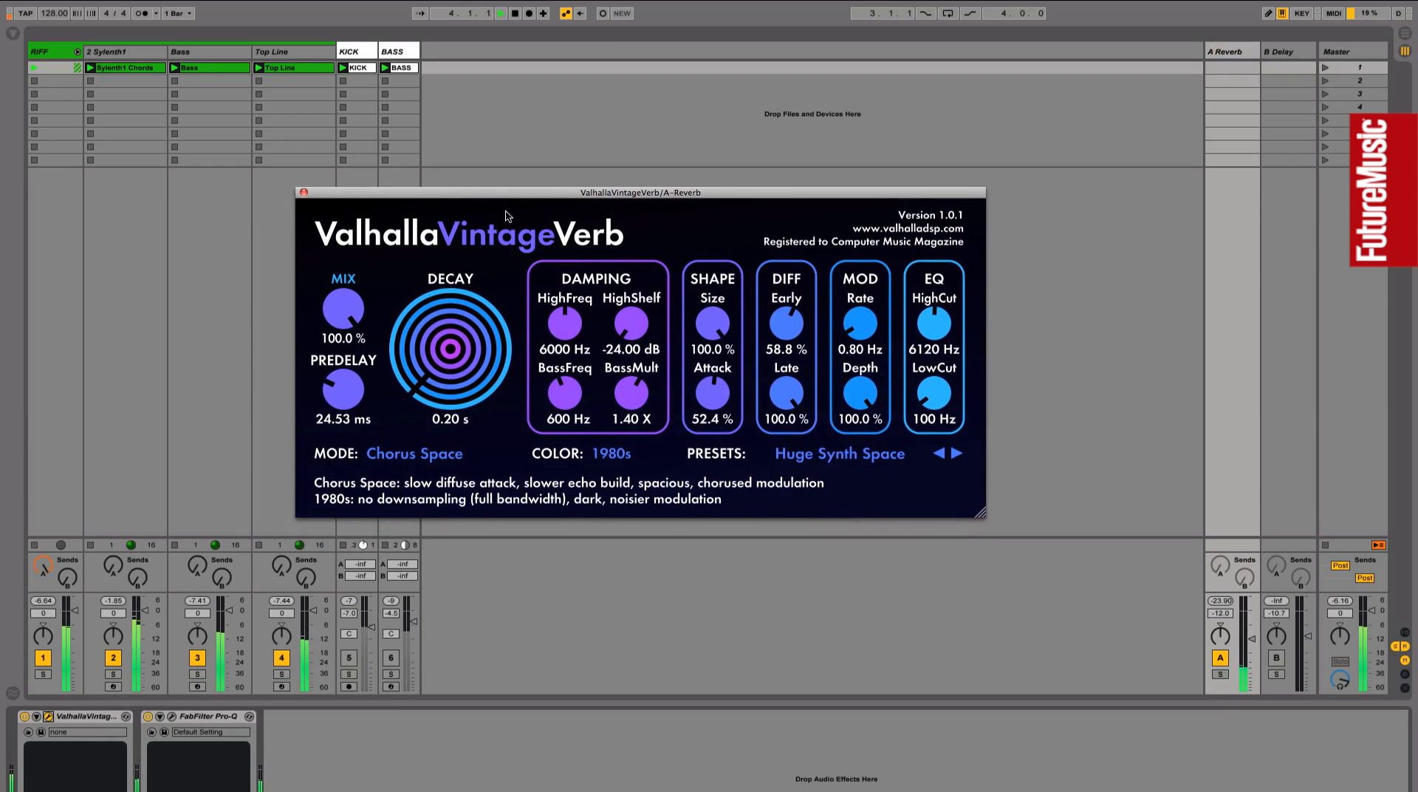
click(555, 410)
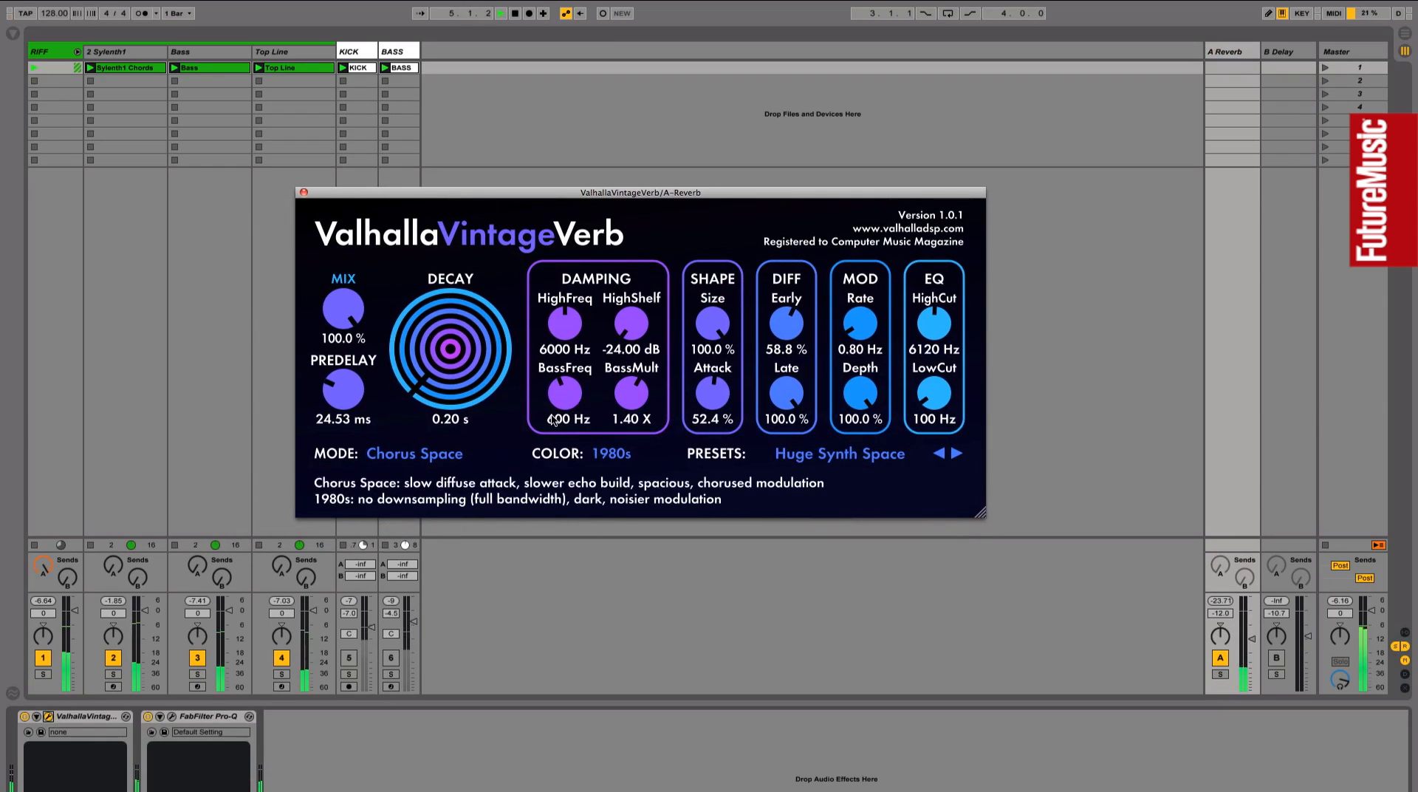
click(434, 309)
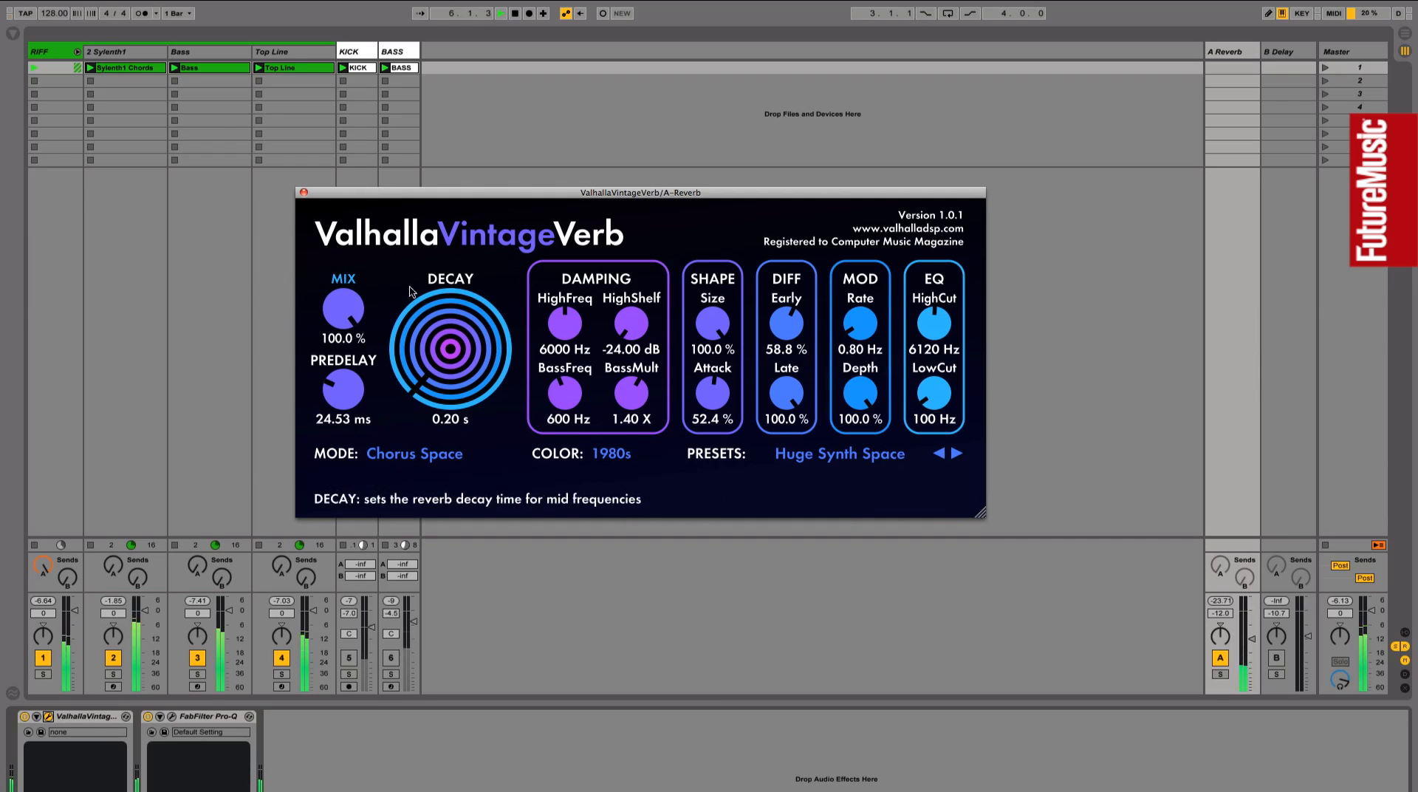
click(303, 192)
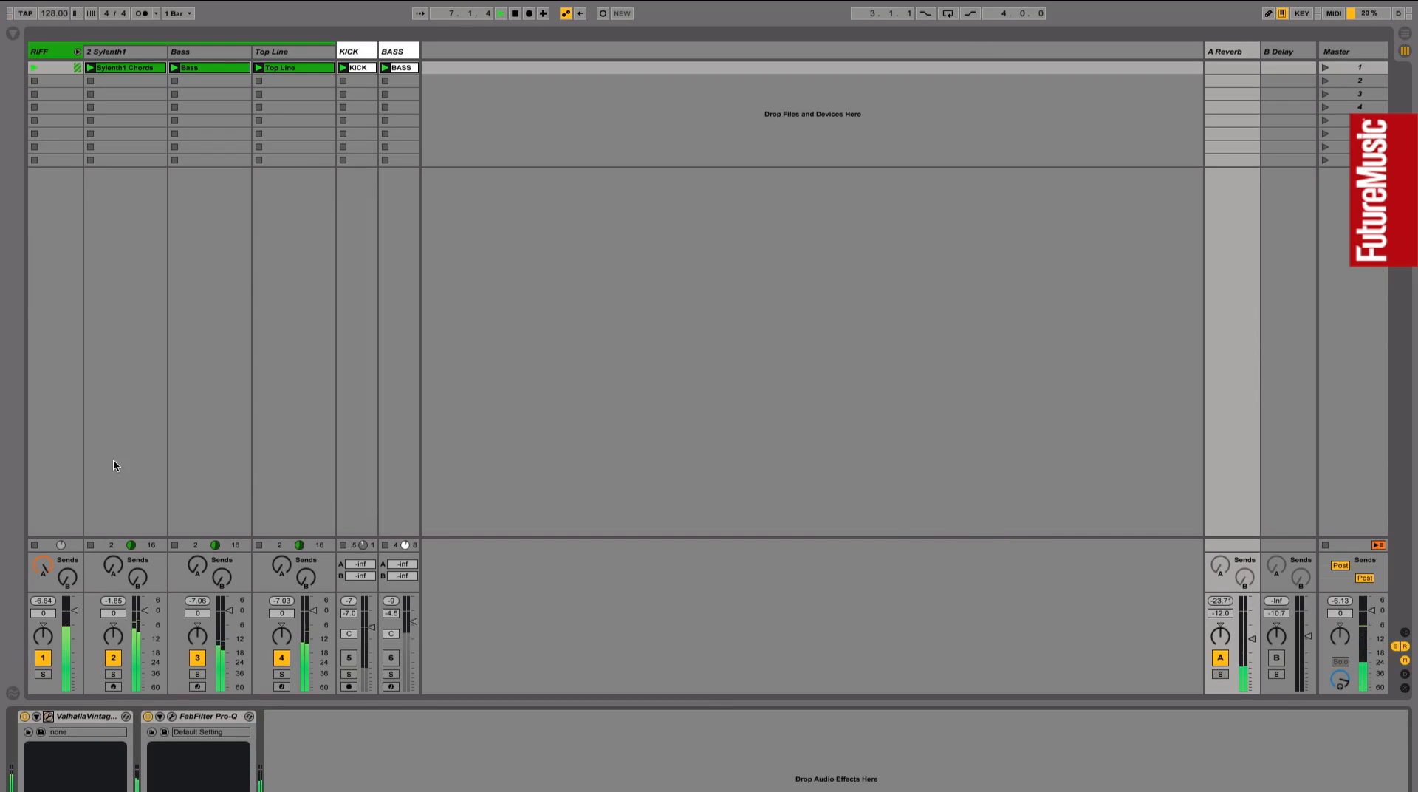
Raise the RIFF group's send B, activate the B Delay return and select that return.
drag(65, 581, 65, 539)
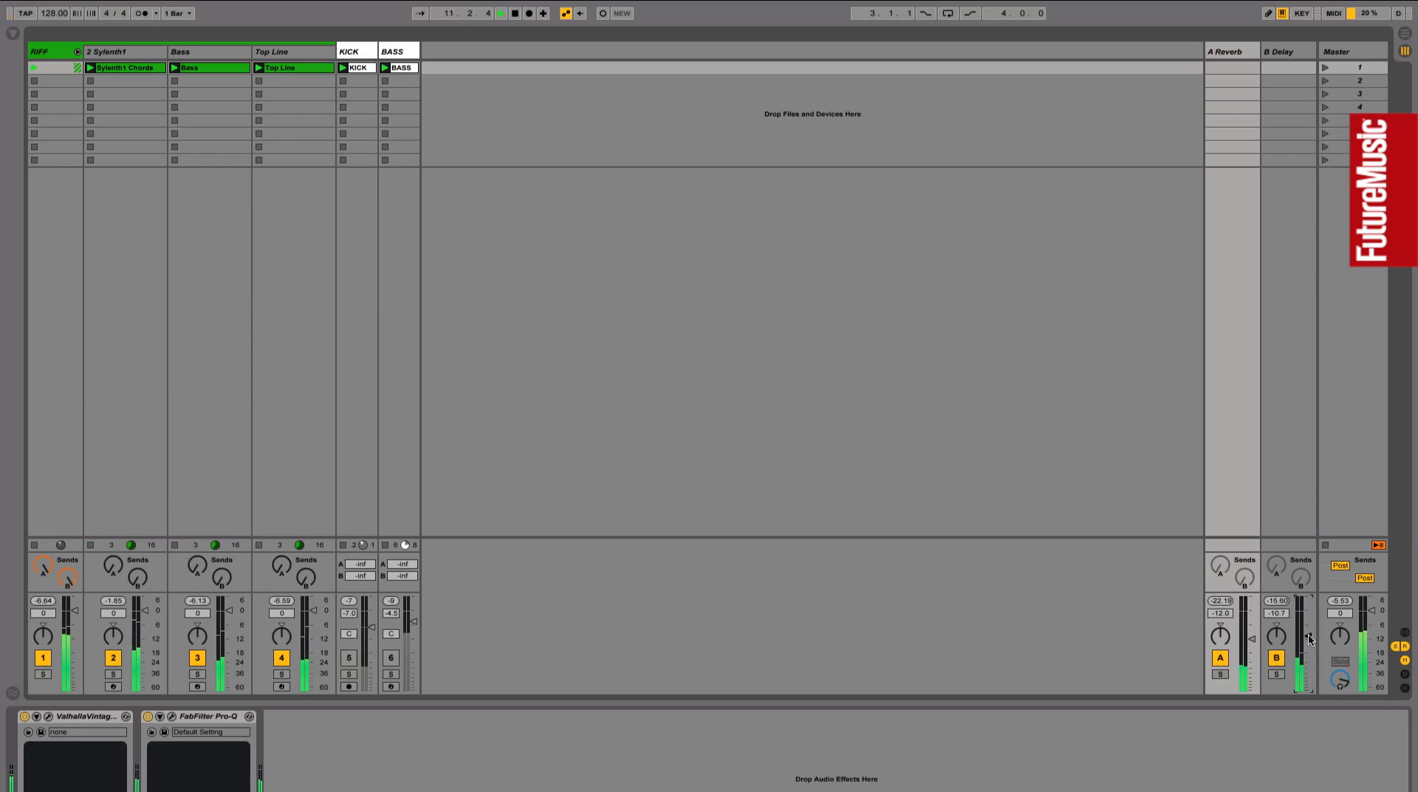
click(1282, 64)
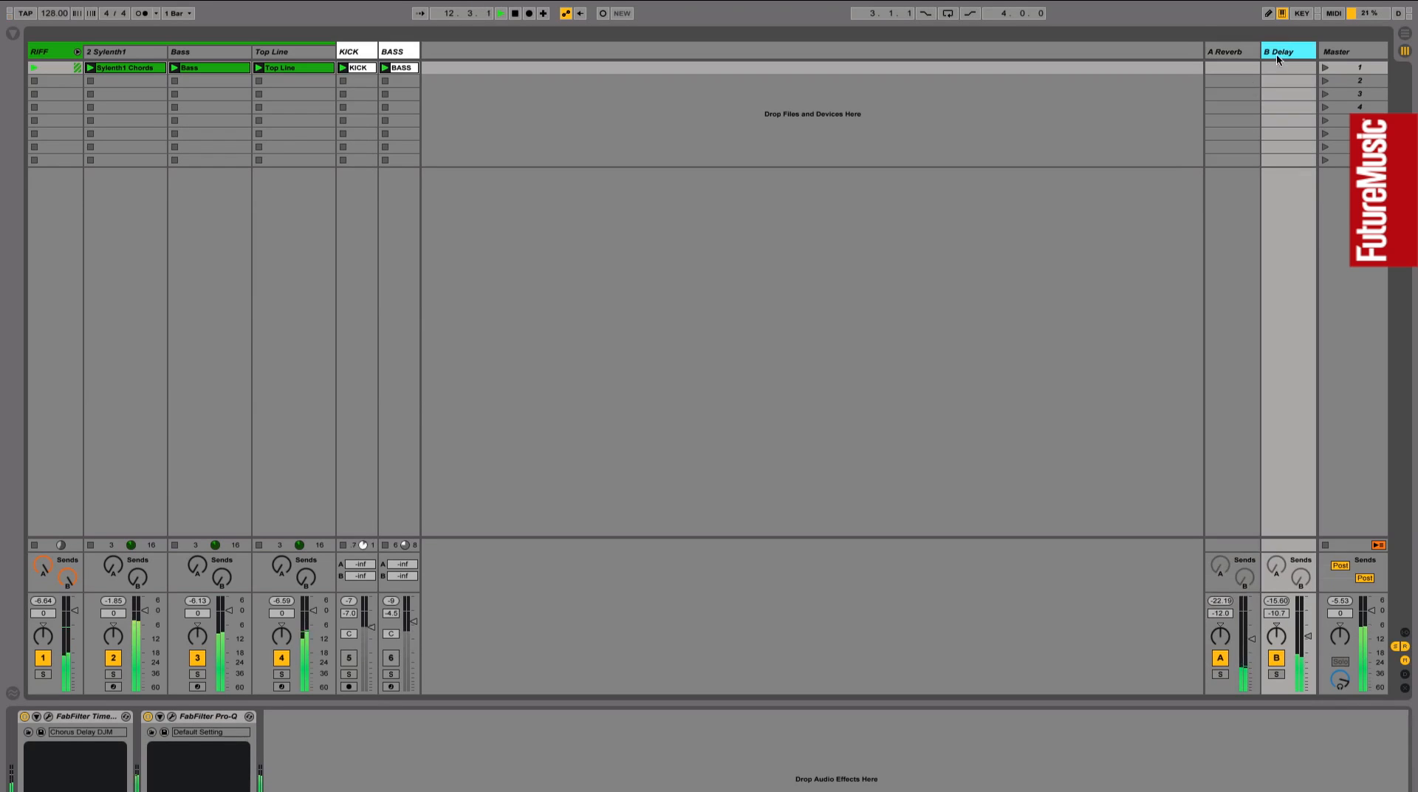
Examine the FabFilter Timeless 2 settings on the B Delay return while the riff plays, and close the plug-in window.
click(49, 716)
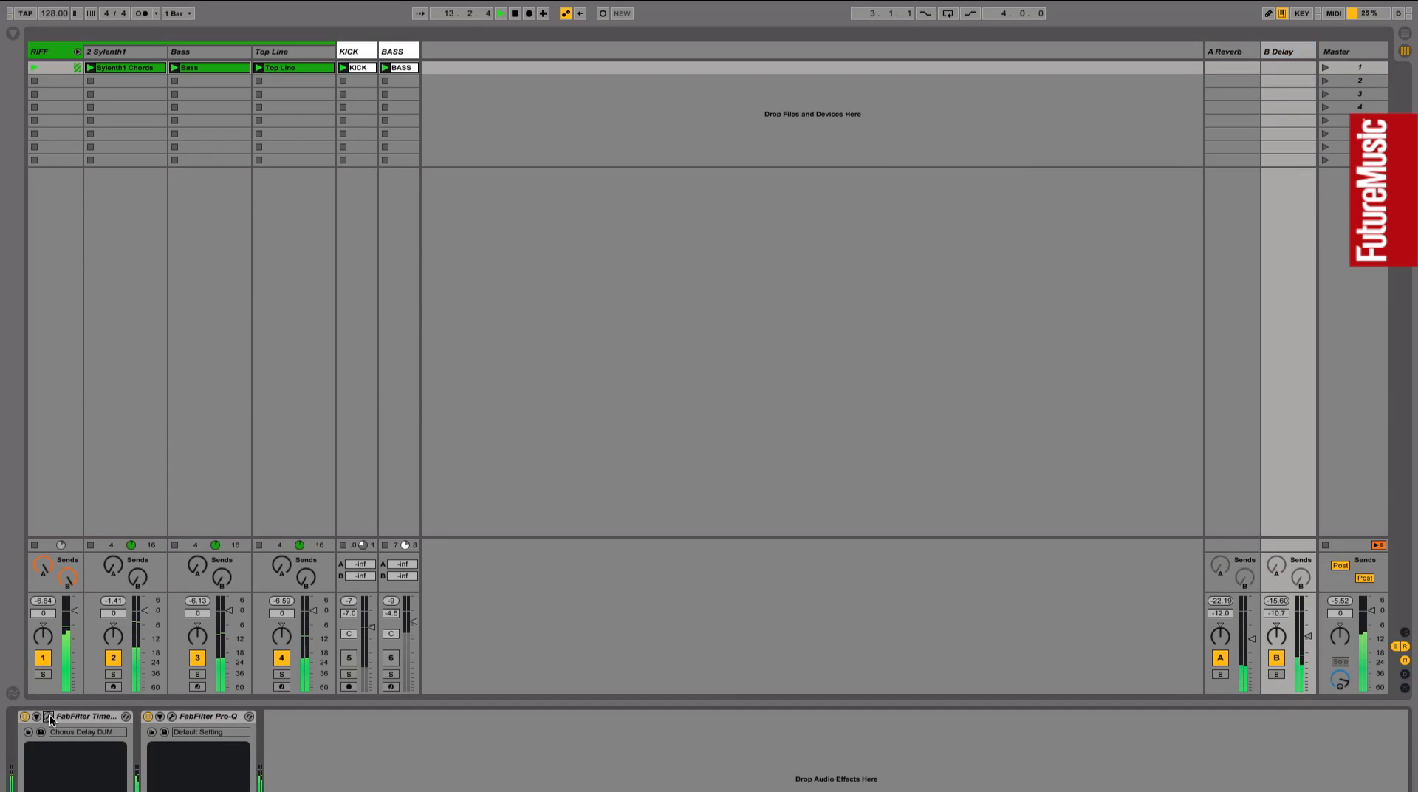
drag(489, 243, 640, 229)
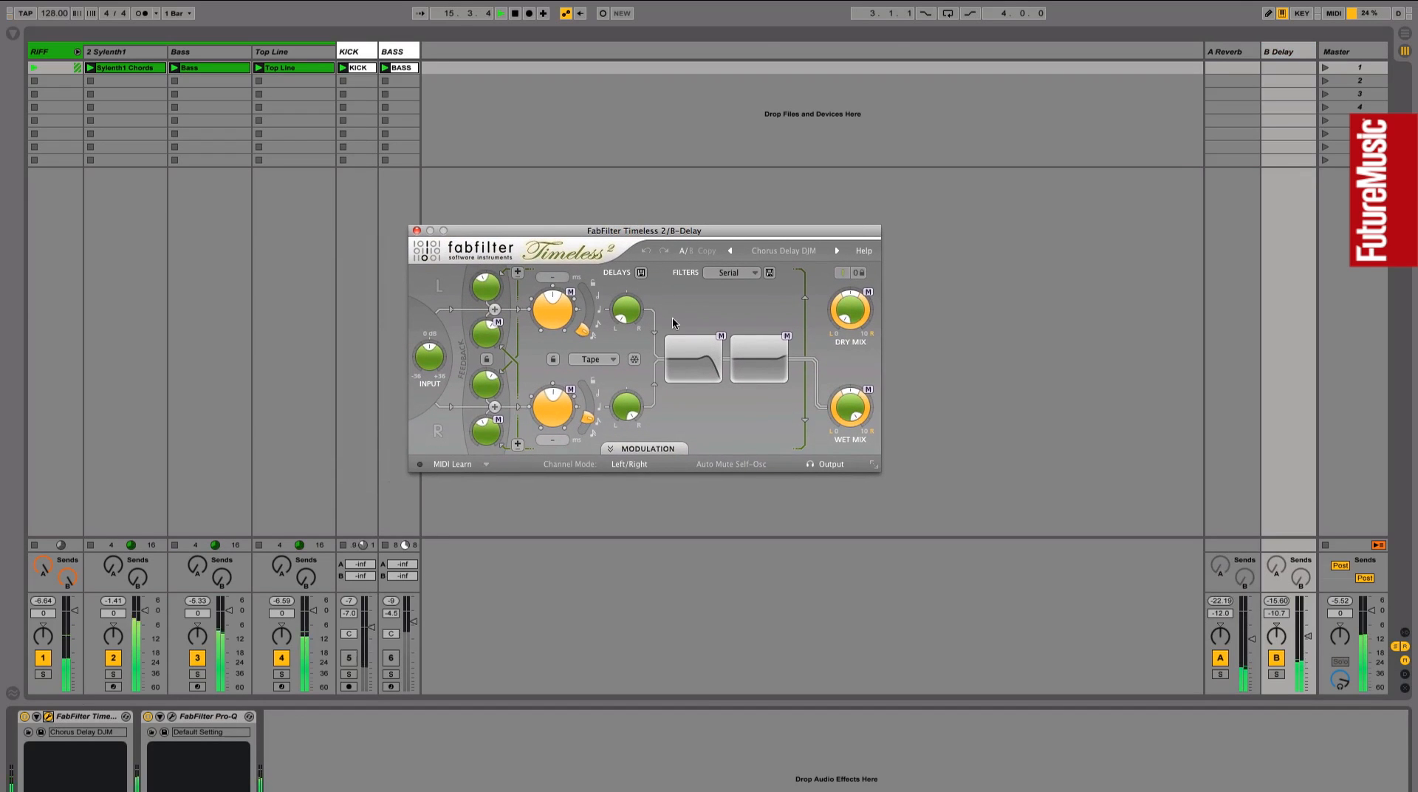
click(417, 231)
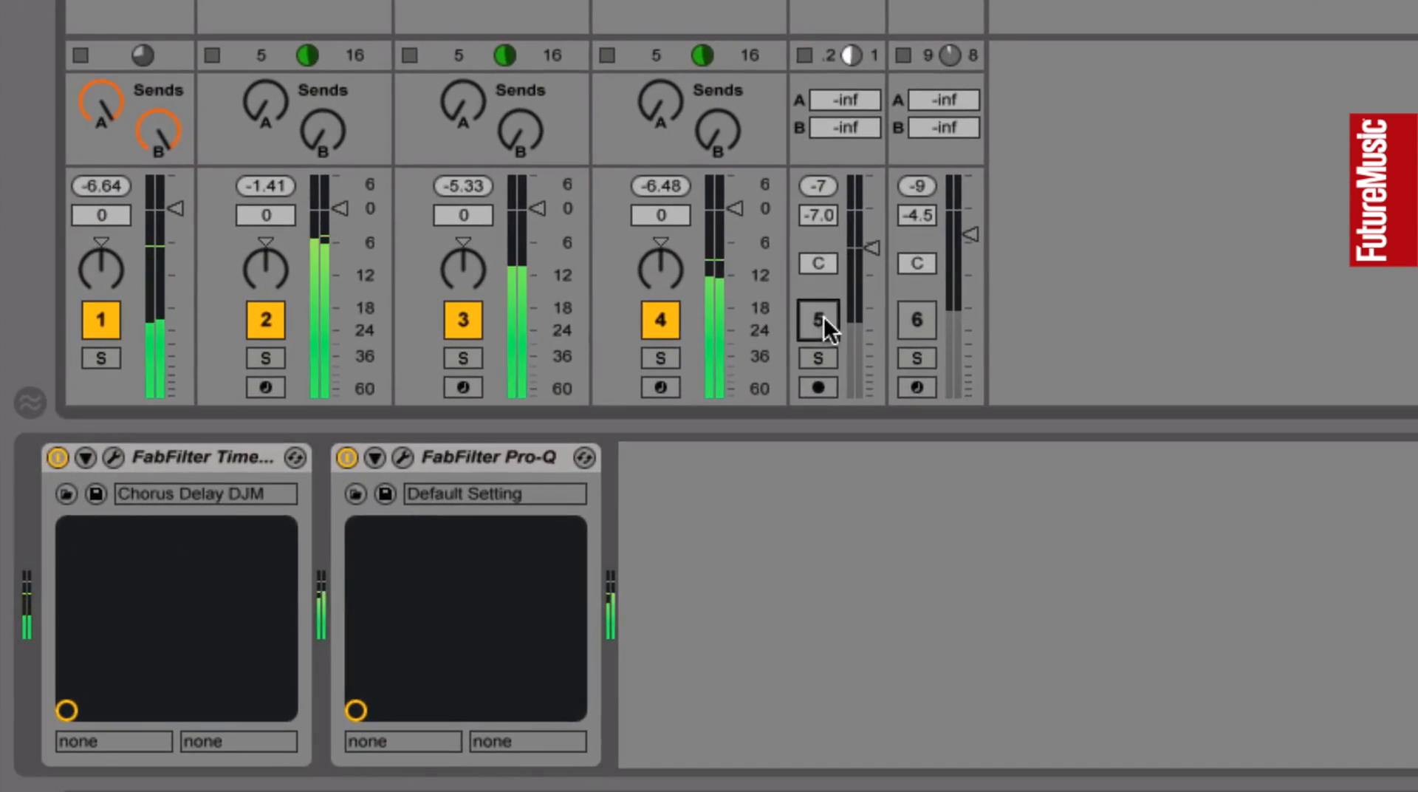
Activate the KICK and BASS tracks one after the other to audition the processed riff together with them.
click(823, 317)
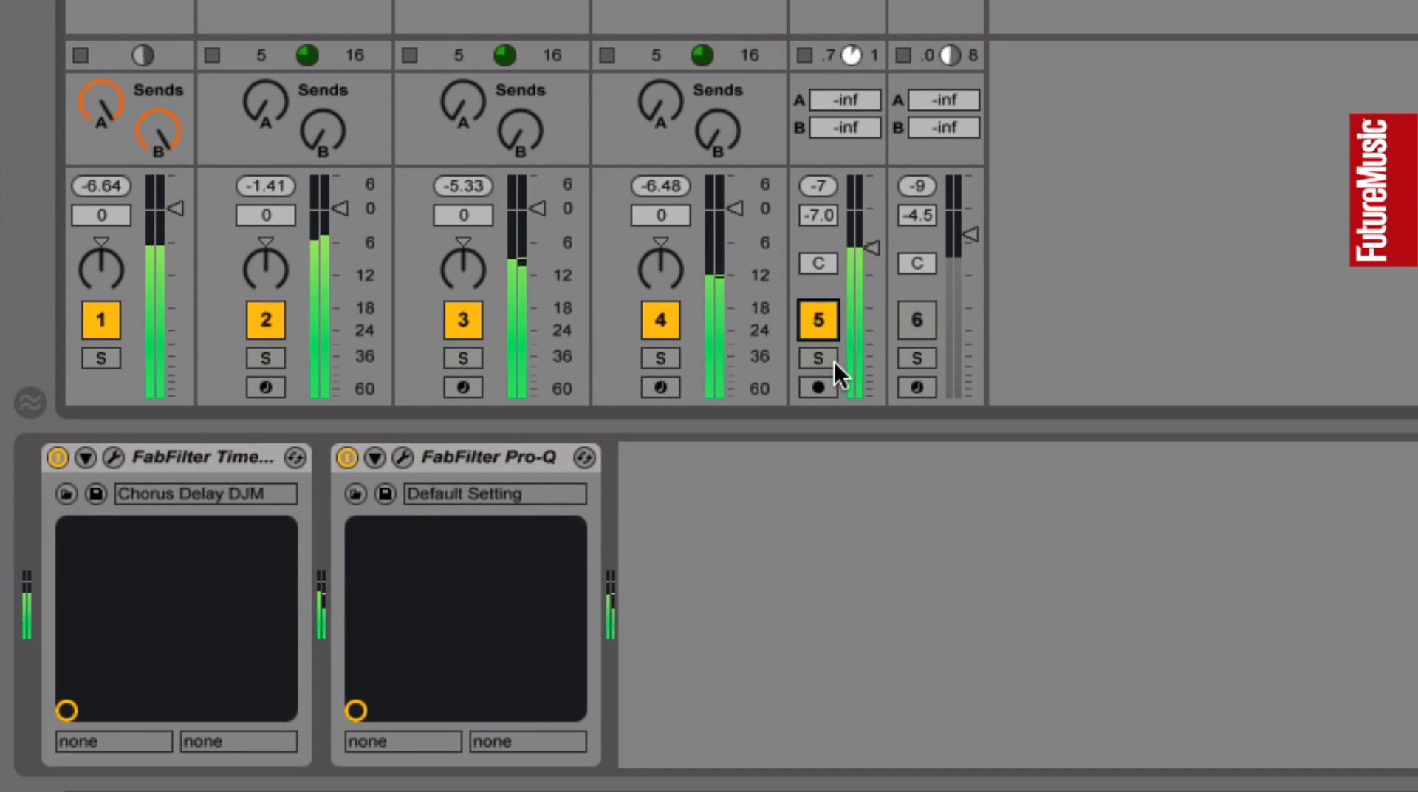
click(914, 326)
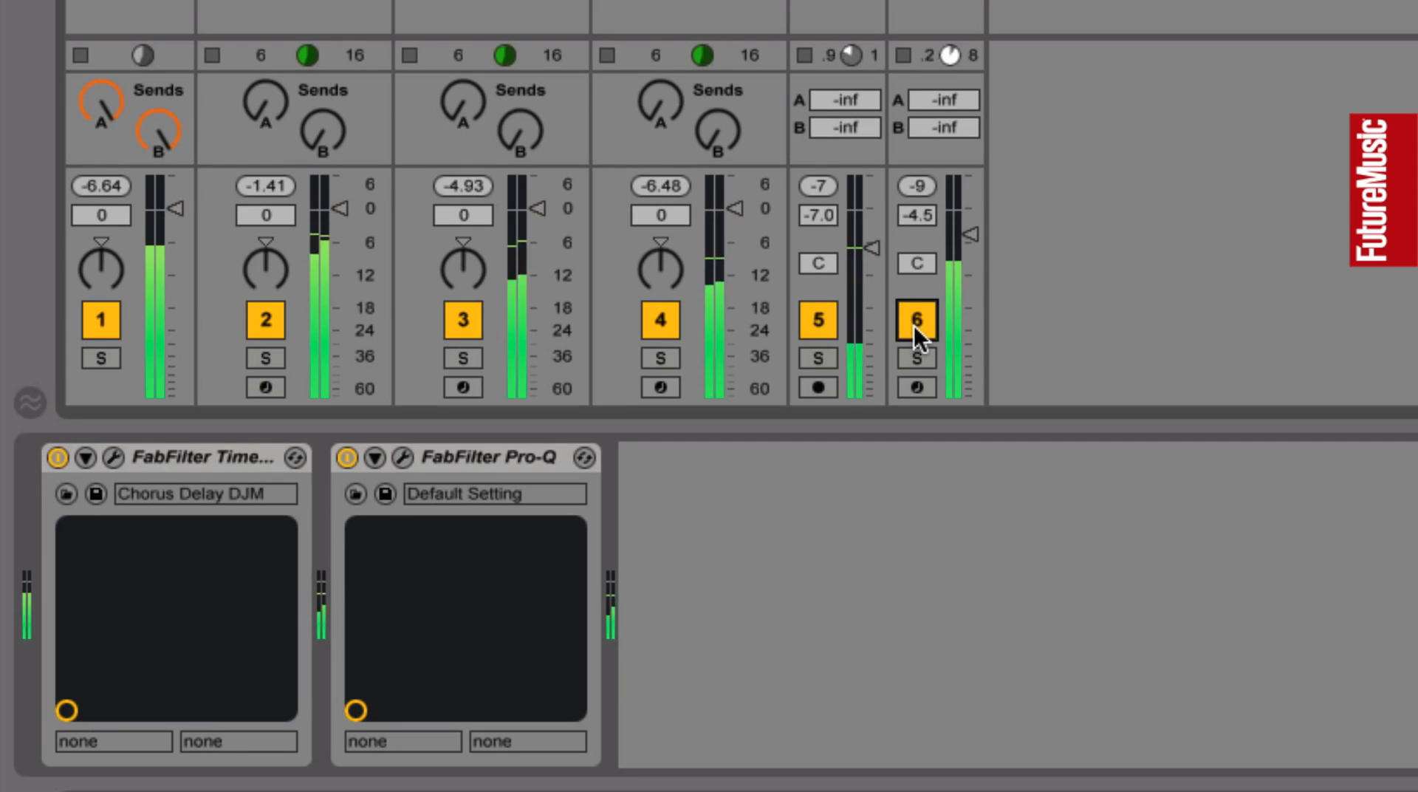